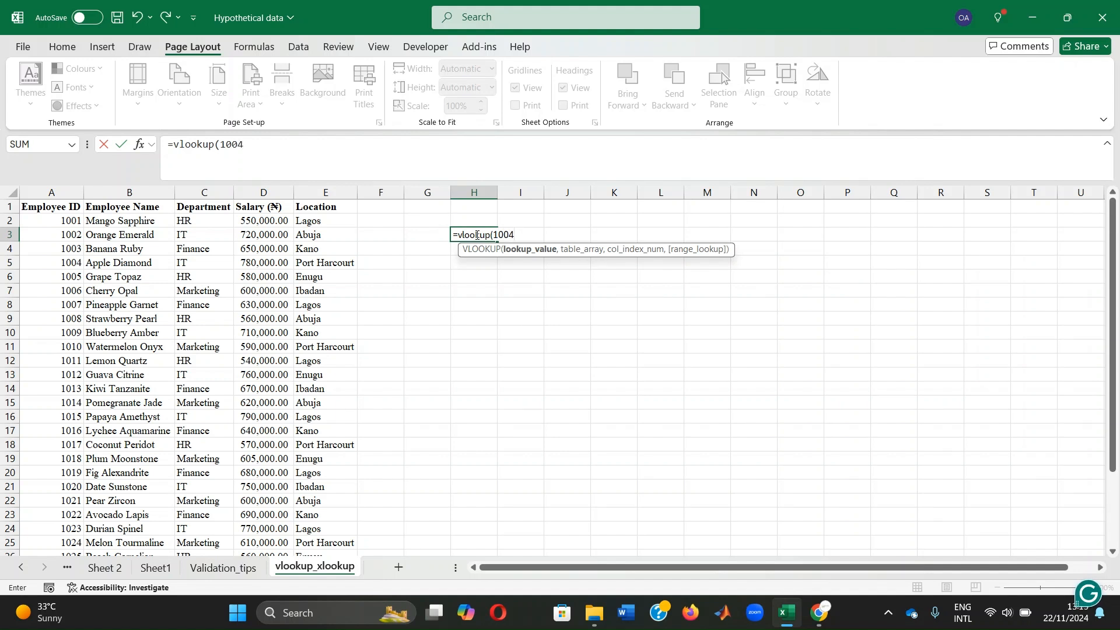
Step: Complete the VLOOKUP formula in H3 with table array A2:E31, column index 3 and FALSE for an exact match
text(,)
drag(53, 220, 315, 530)
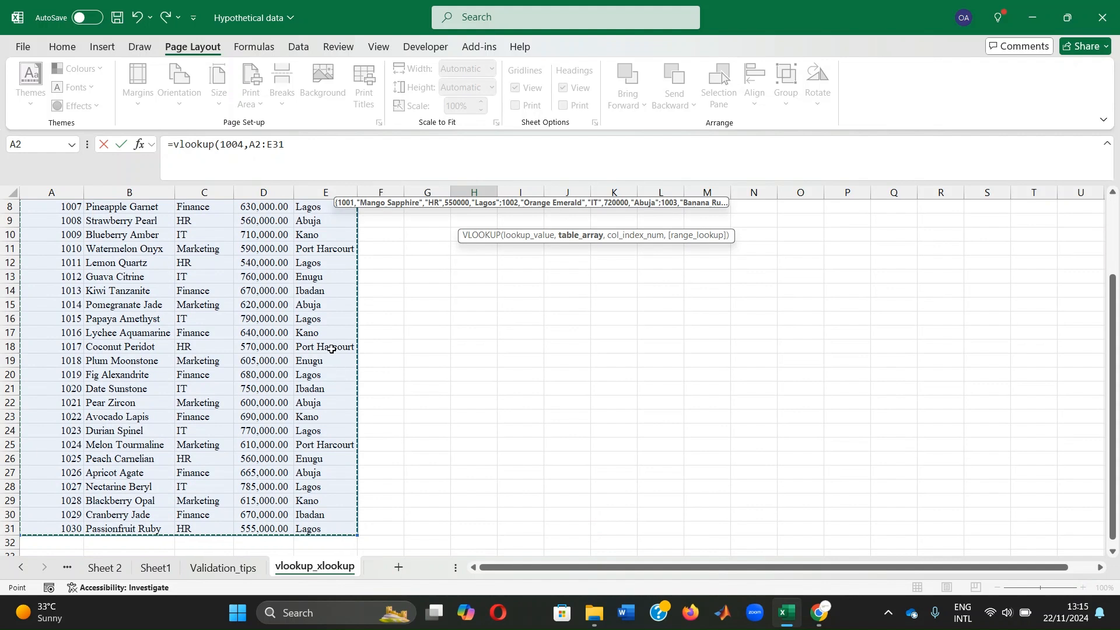
text(,)
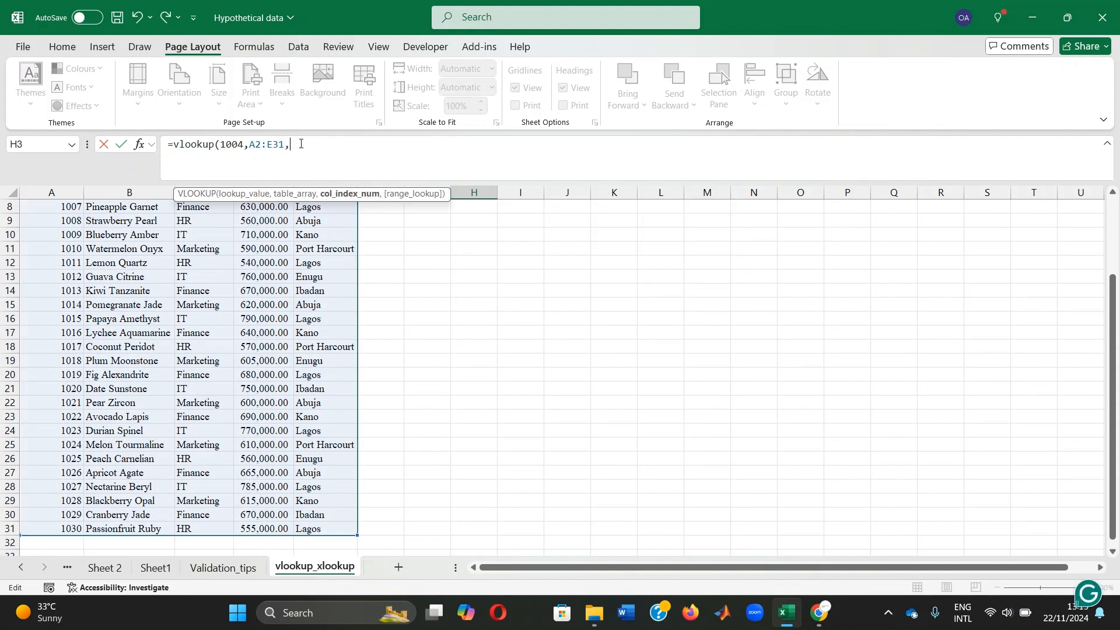
text(3,false)
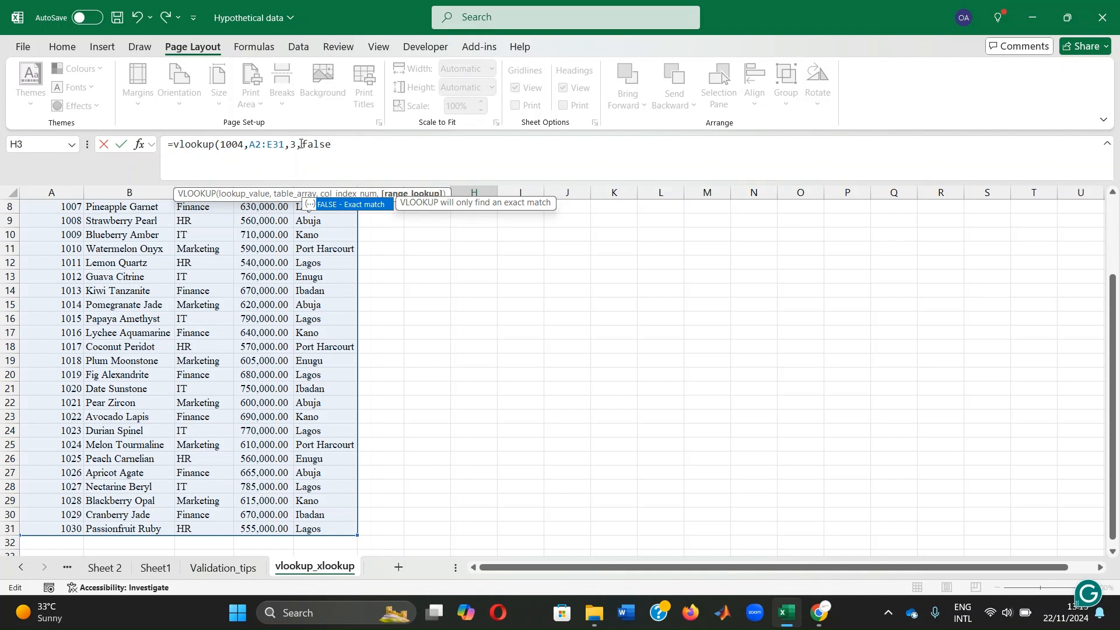
text())
key(Return)
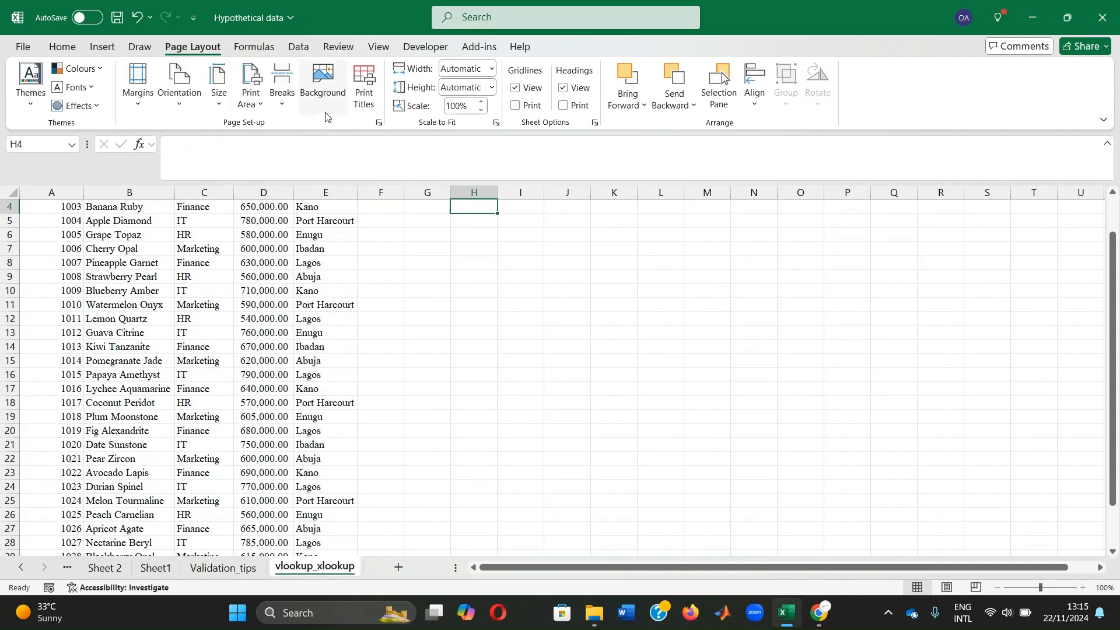
scroll(503, 305, up, 1)
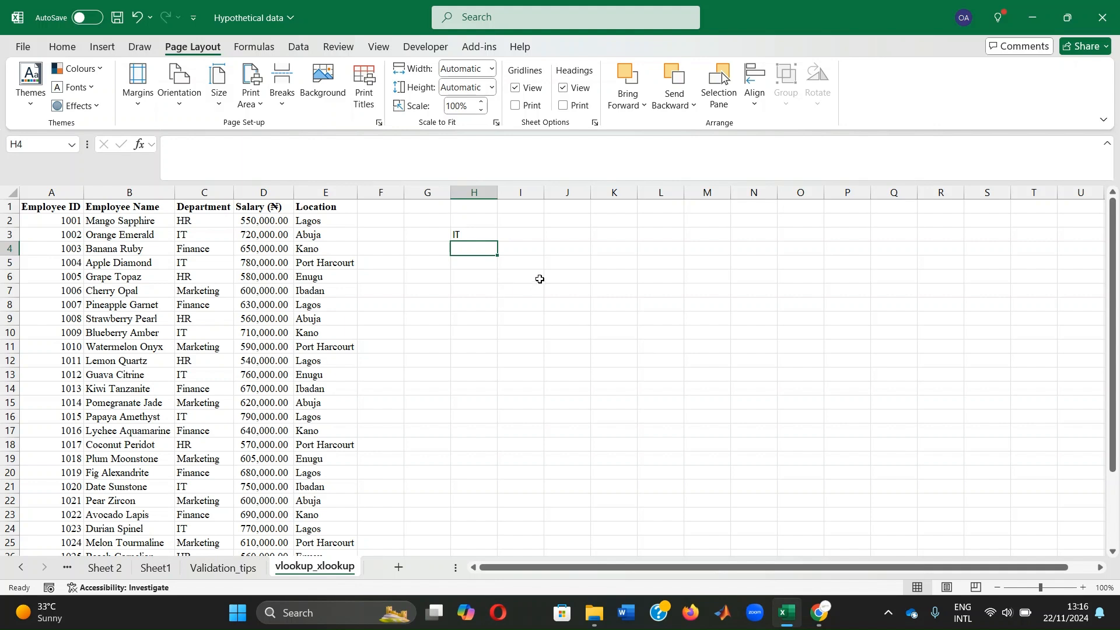
Step: Begin an XLOOKUP formula in I3 with the employee name shown in B3 as the quoted lookup value
click(522, 235)
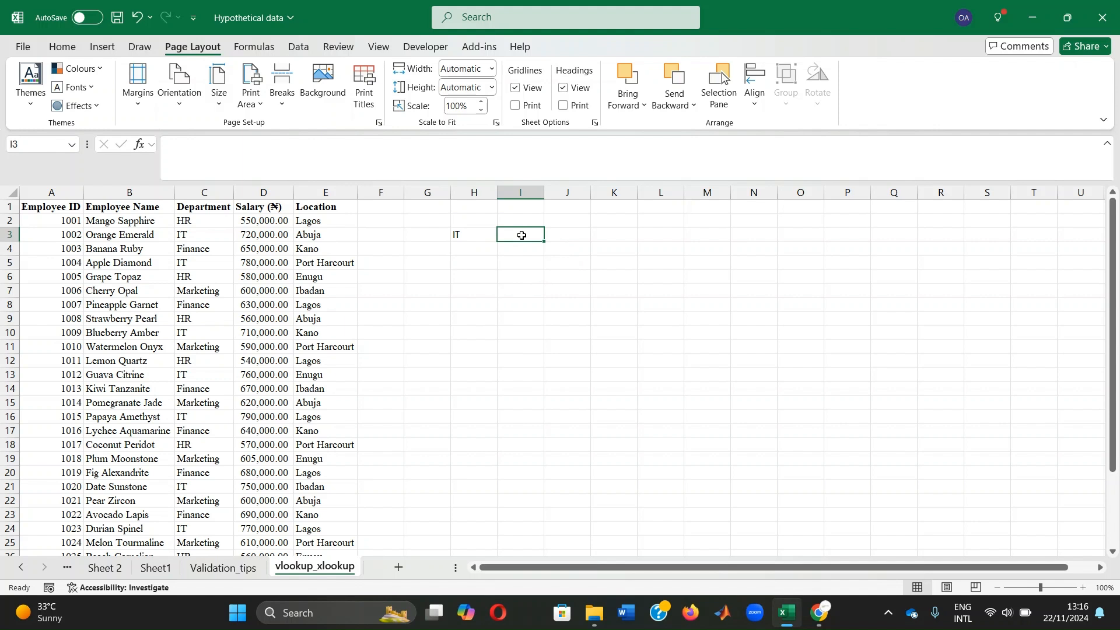
text(=)
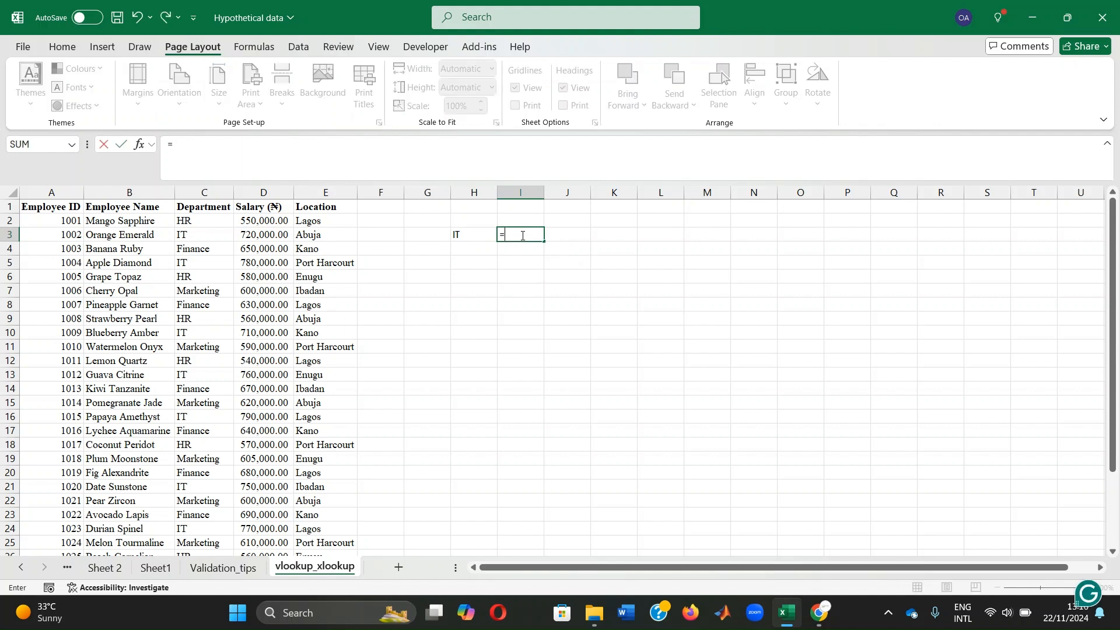
text(xlookup()
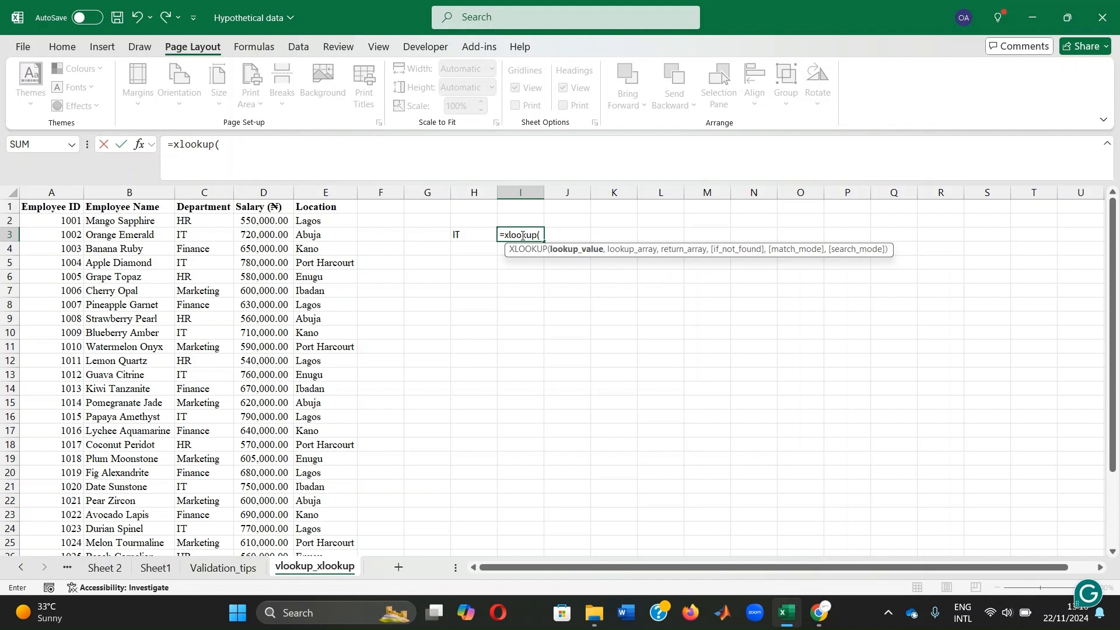
text("")
click(227, 146)
text(Orange)
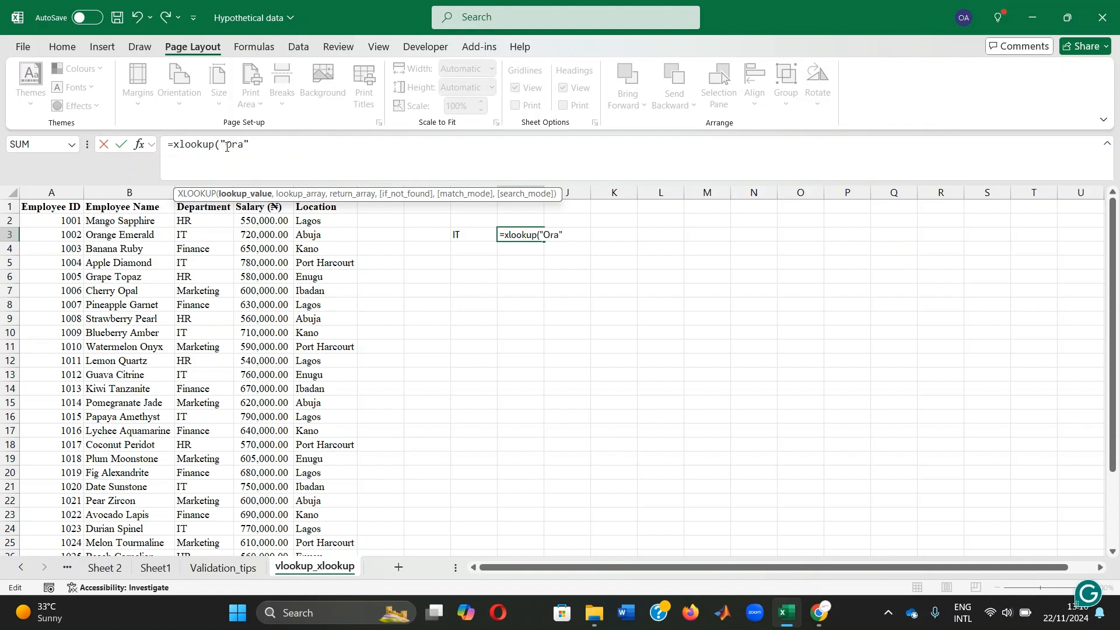
text( Emerald)
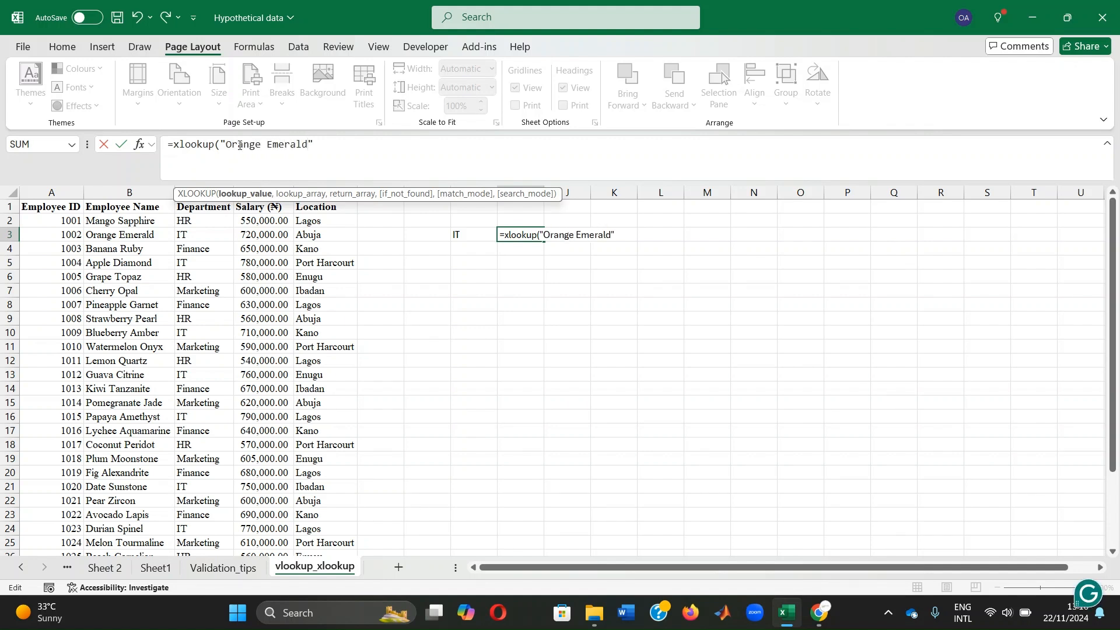
text(",)
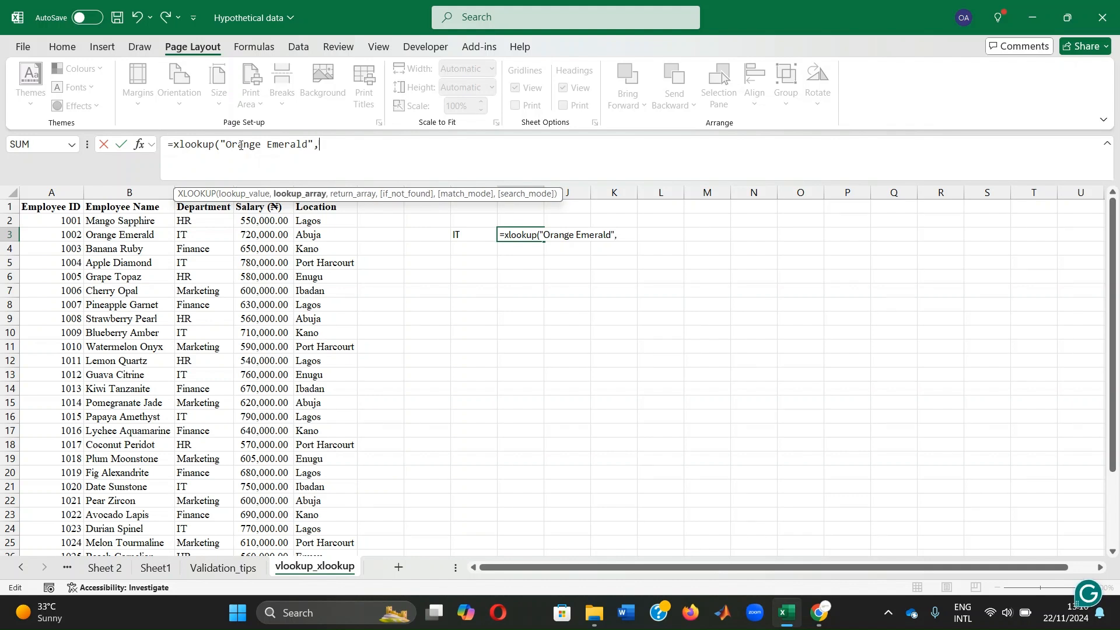
Step: Set the XLOOKUP's lookup array to B2:B31 and its return array to E2:E31
drag(114, 223, 116, 554)
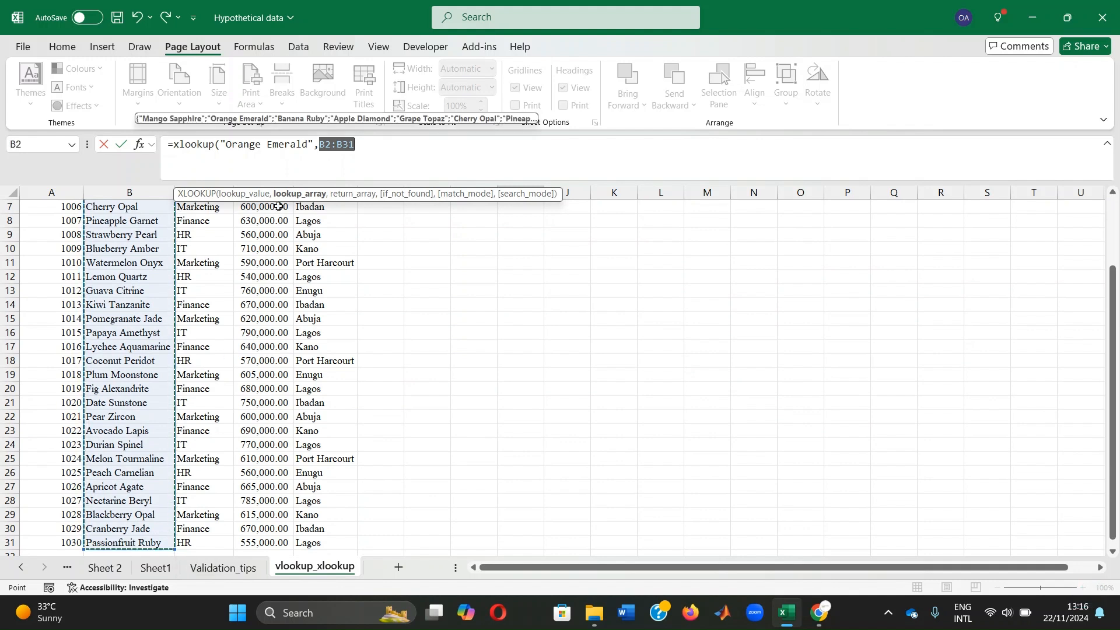
click(373, 144)
text(,)
scroll(301, 224, up, 2)
drag(301, 224, 352, 530)
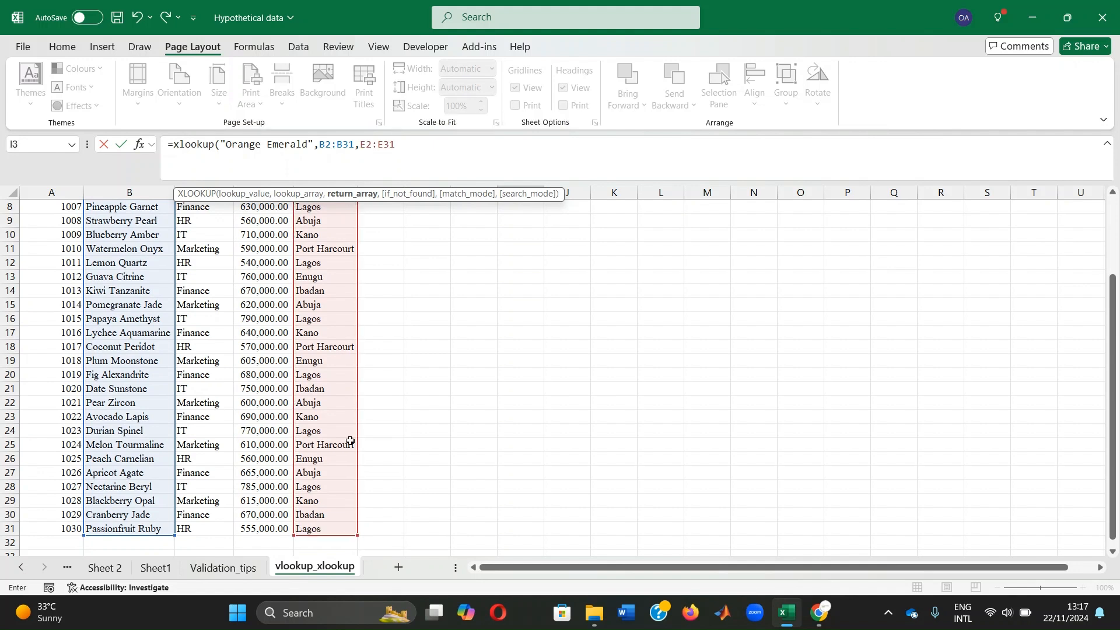
Step: Finish the I3 XLOOKUP with "Not found" as the if-not-found text and check the entered formula
click(405, 147)
text(,"T)
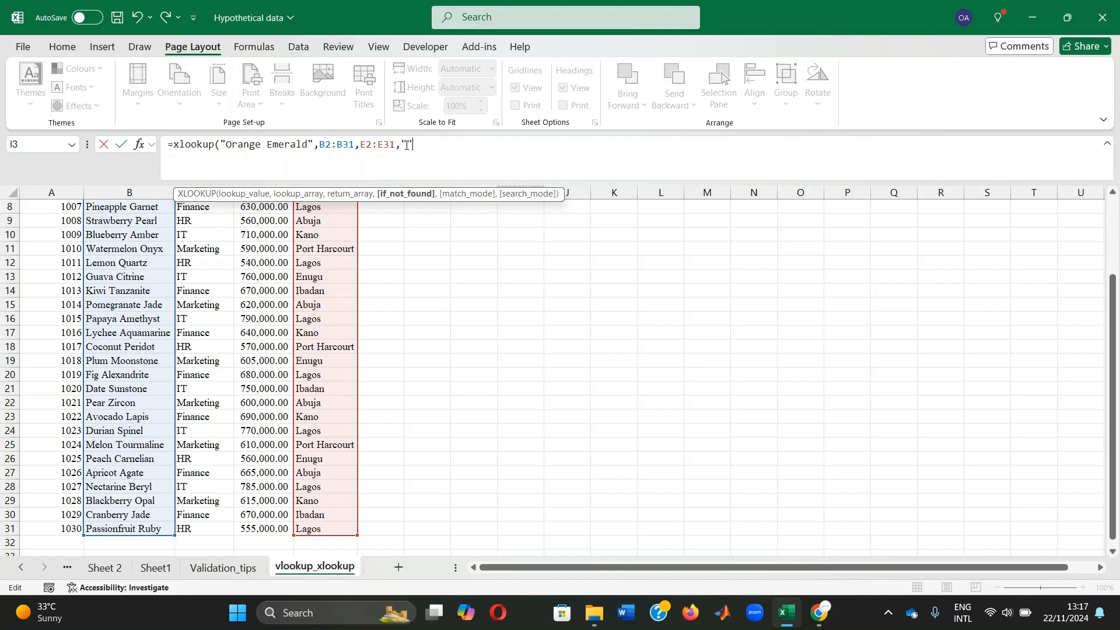
text("NOt)
key(BackSpace)
key(BackSpace)
key(BackSpace)
text(Not found"))
key(Return)
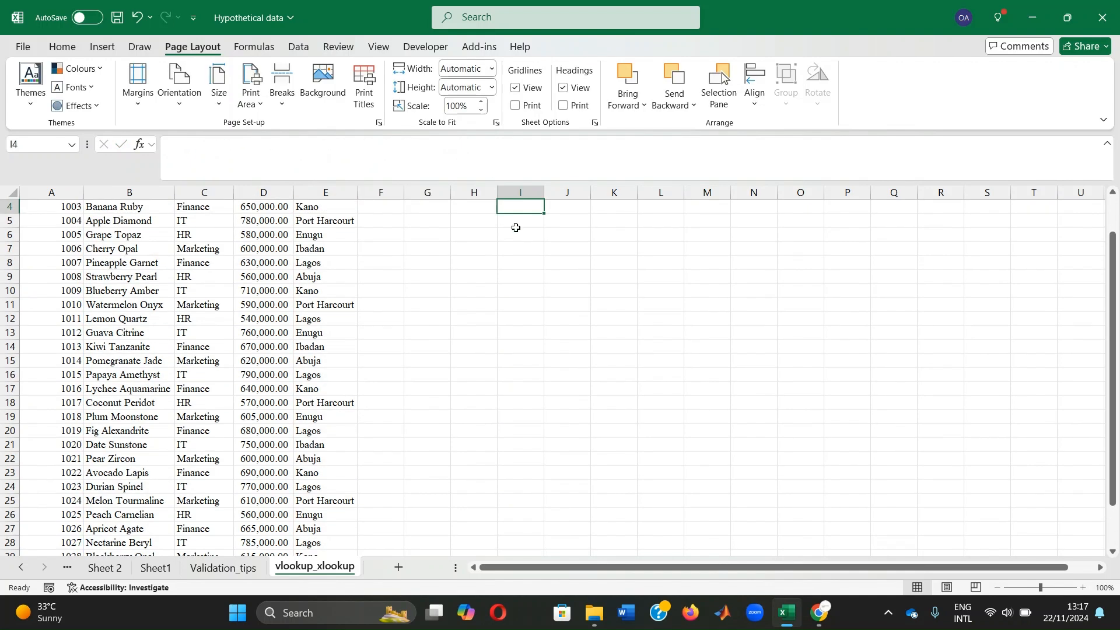
scroll(531, 257, up, 1)
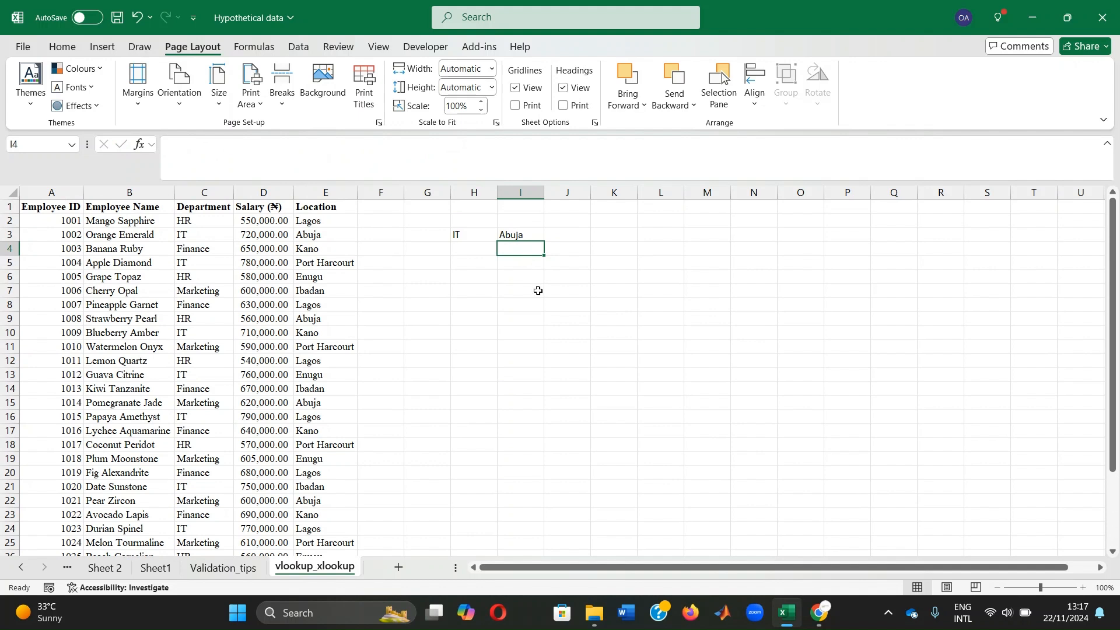
click(527, 235)
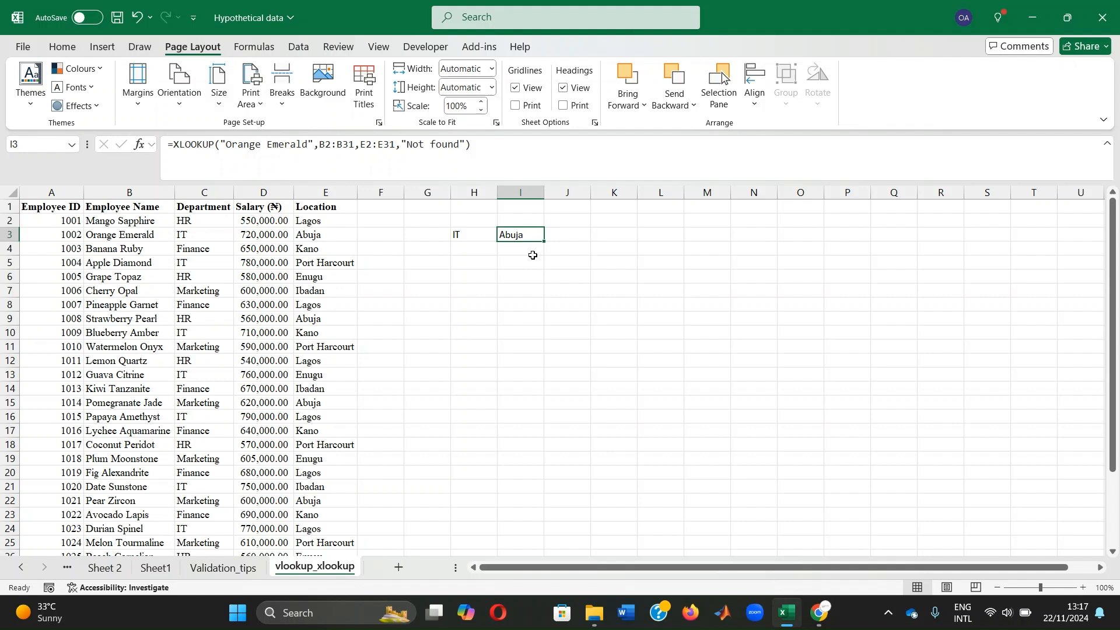
click(533, 256)
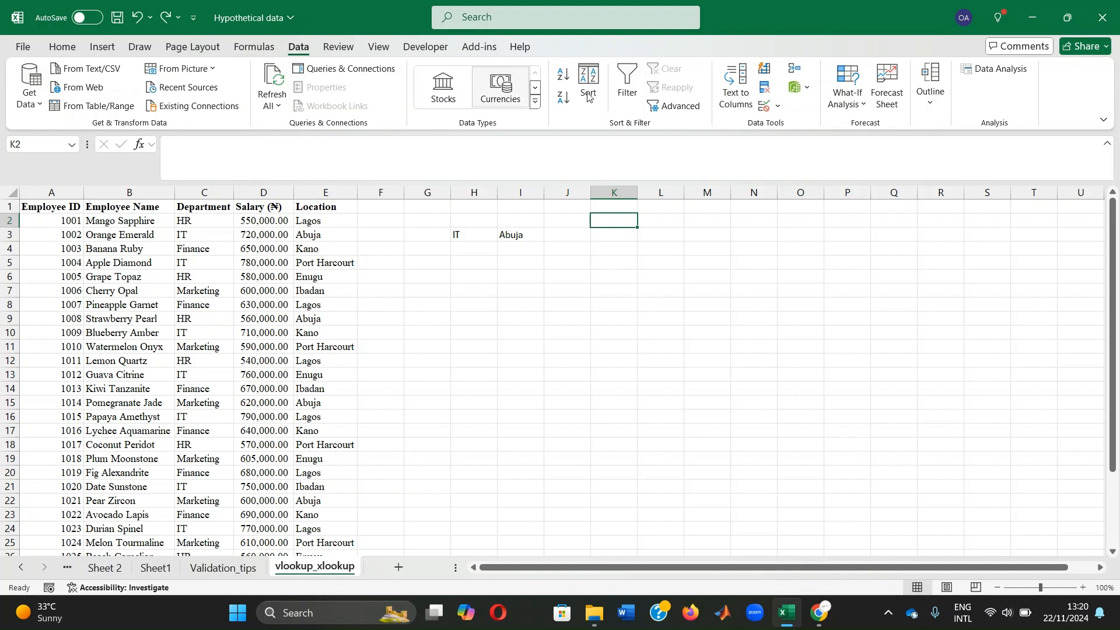
Step: Add List data validation to K2 with source $B$2:$B$31, and choose the third employee name from its drop-down
click(778, 106)
click(779, 131)
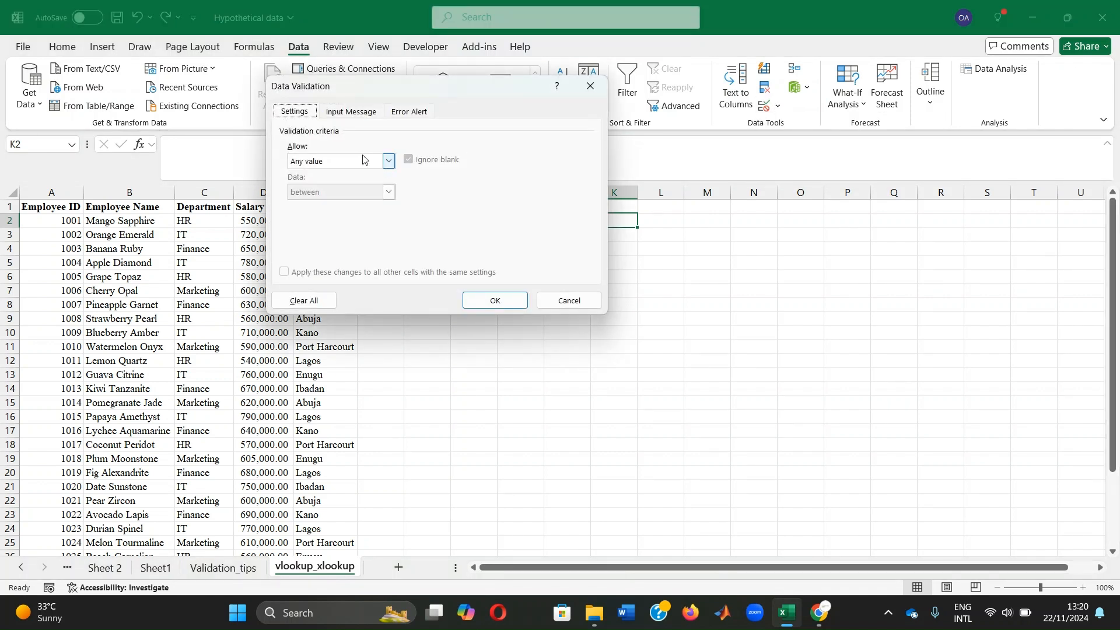
click(388, 161)
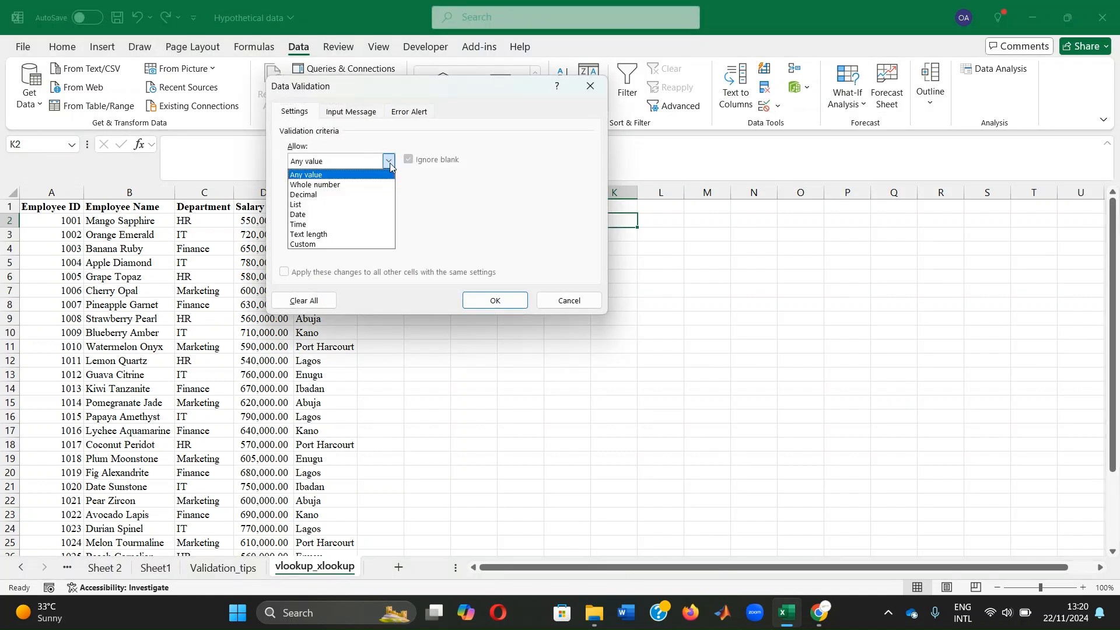
click(331, 204)
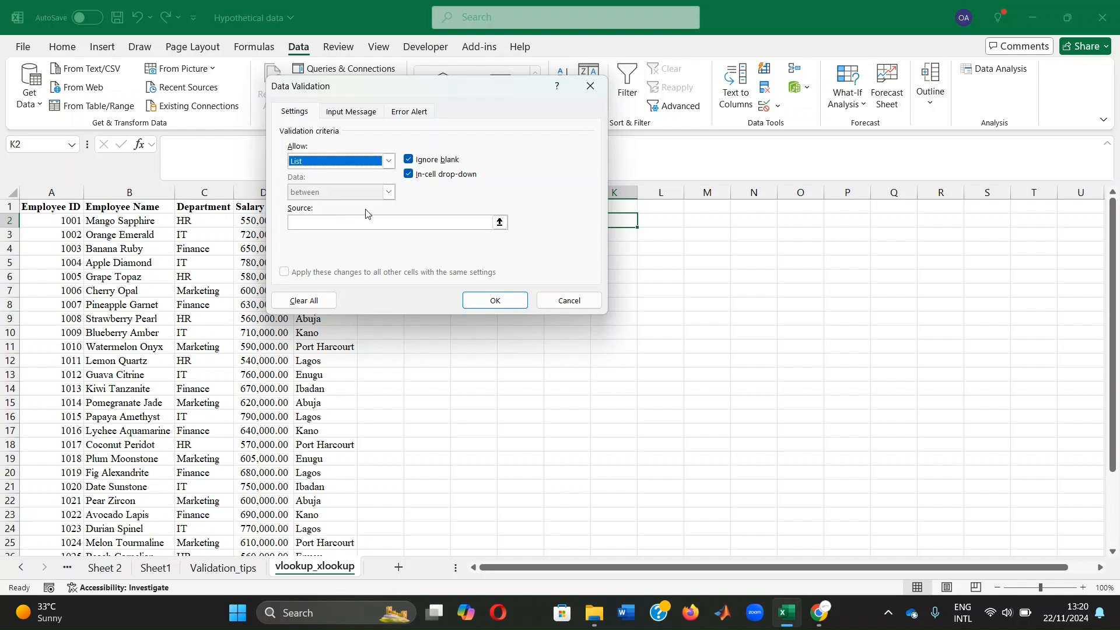
click(500, 223)
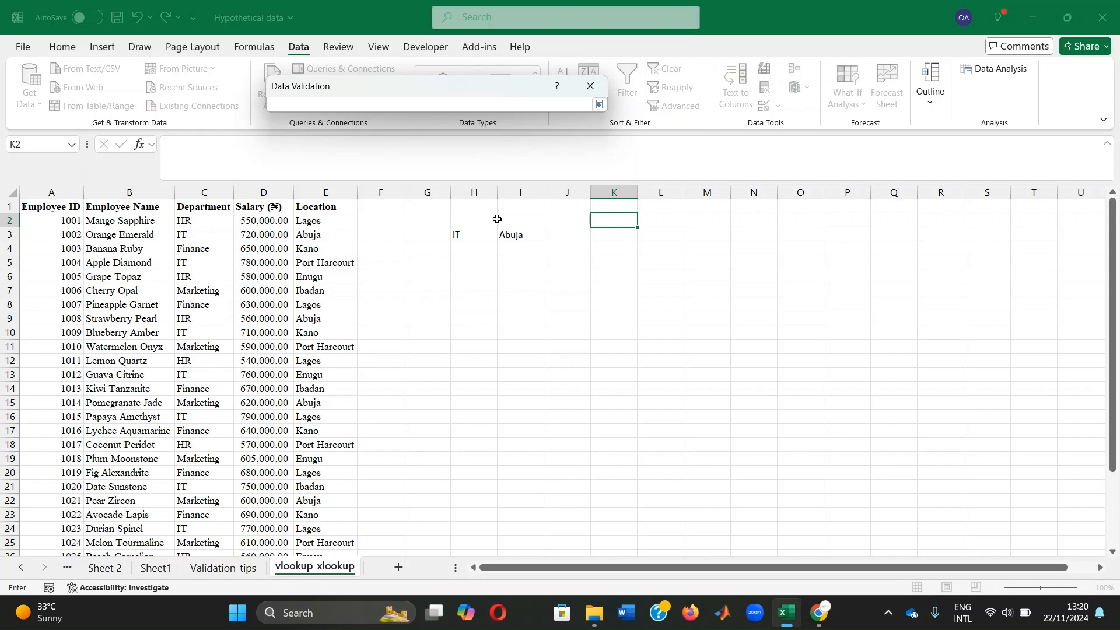
drag(128, 222, 119, 526)
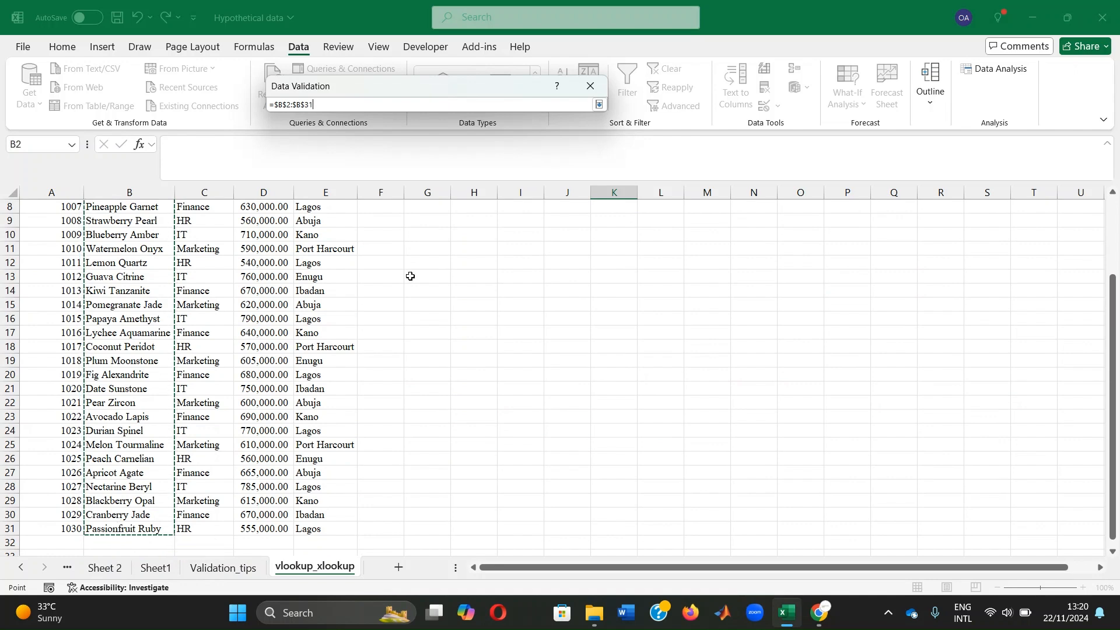
click(599, 105)
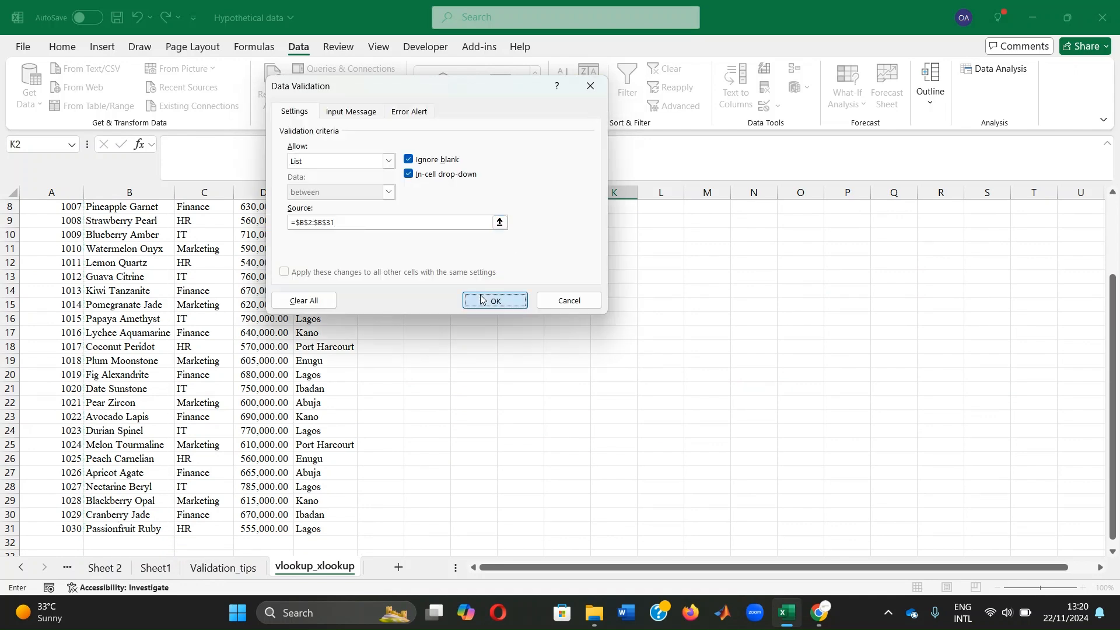
click(483, 300)
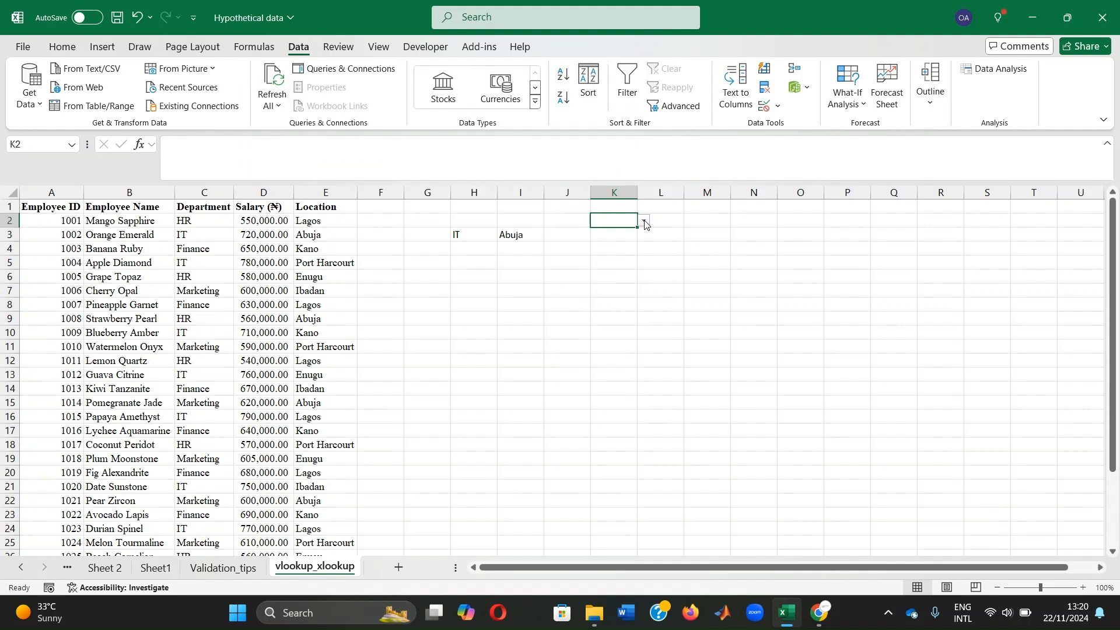
click(644, 222)
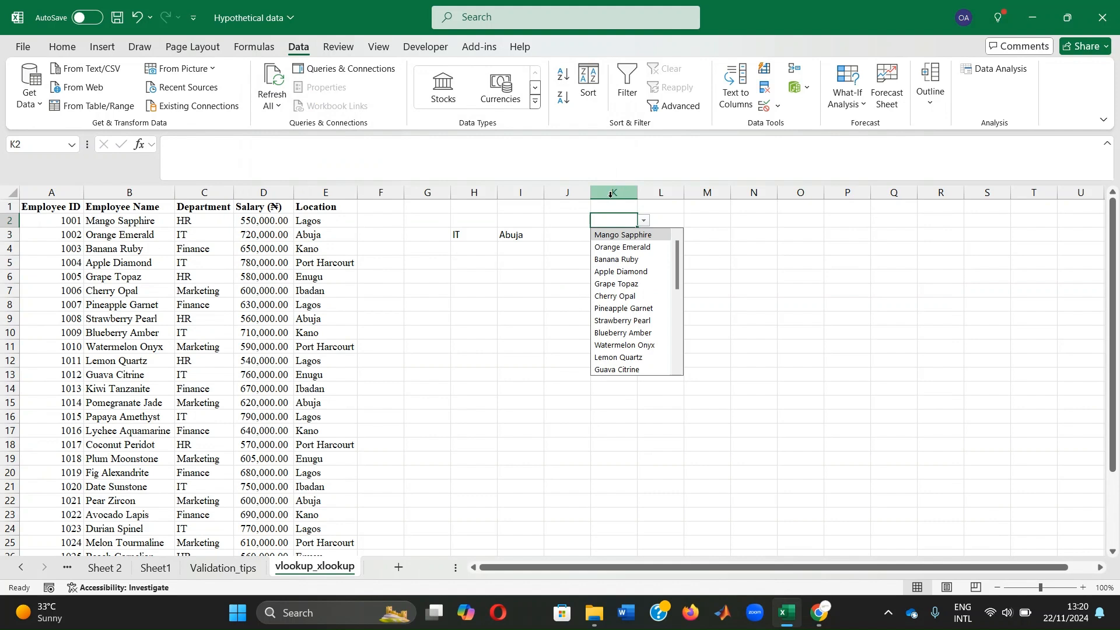
click(611, 260)
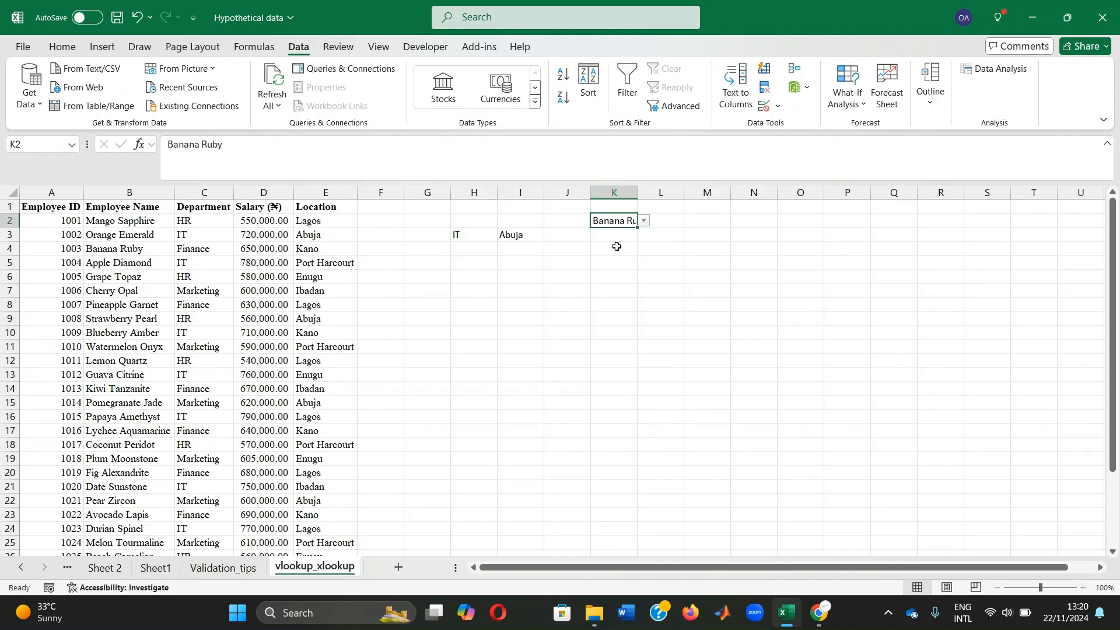
Step: Begin an XLOOKUP formula in L2 that uses cell K2 as the lookup value
click(658, 221)
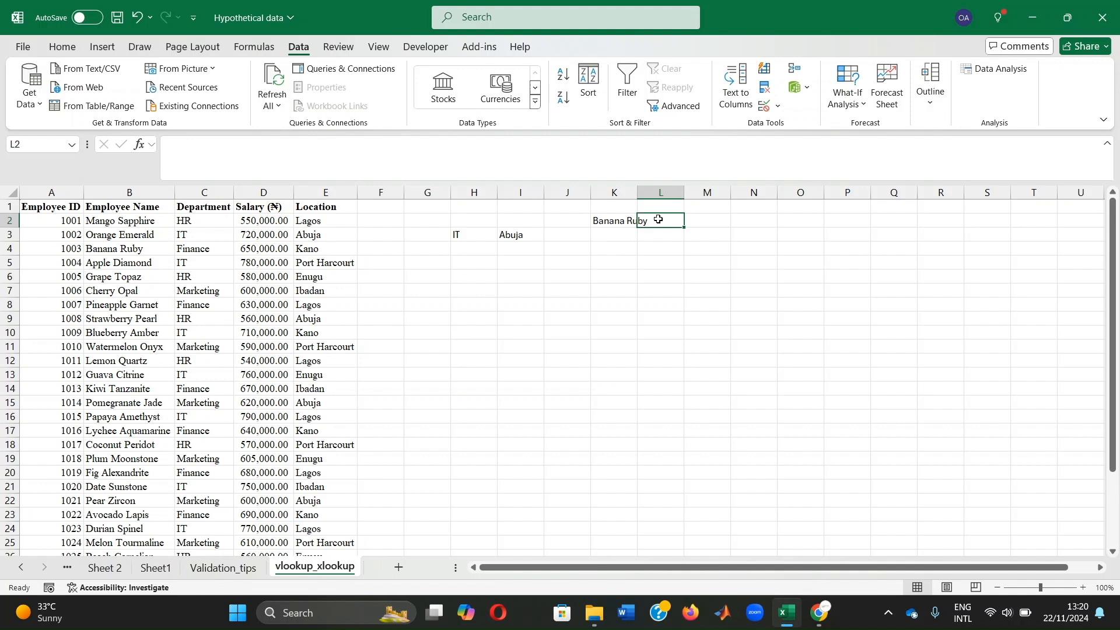
text(=)
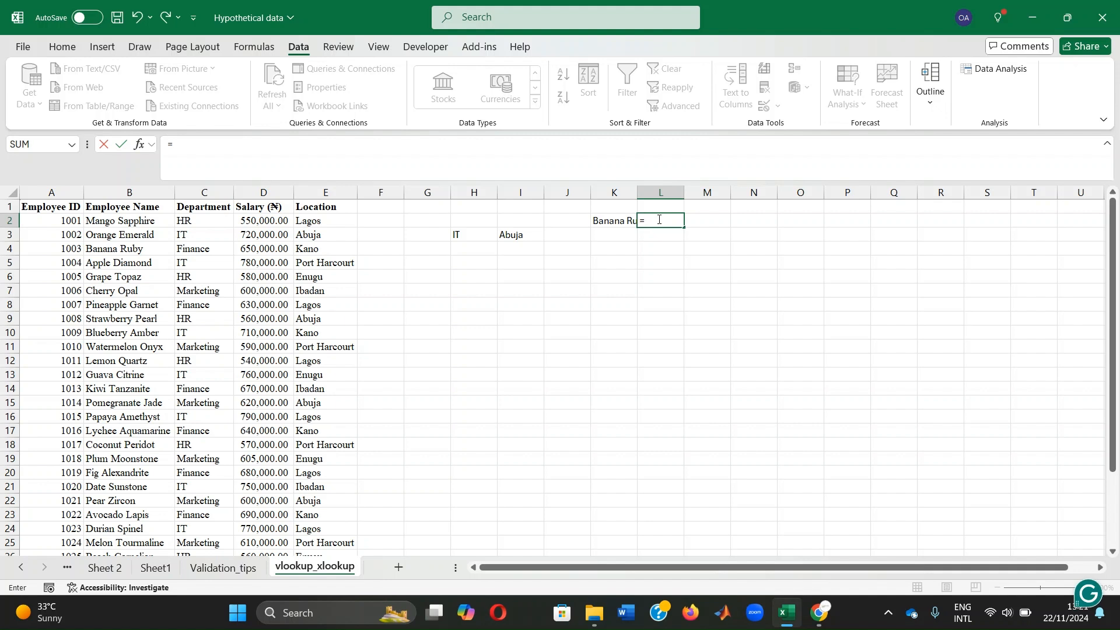
text(xlo)
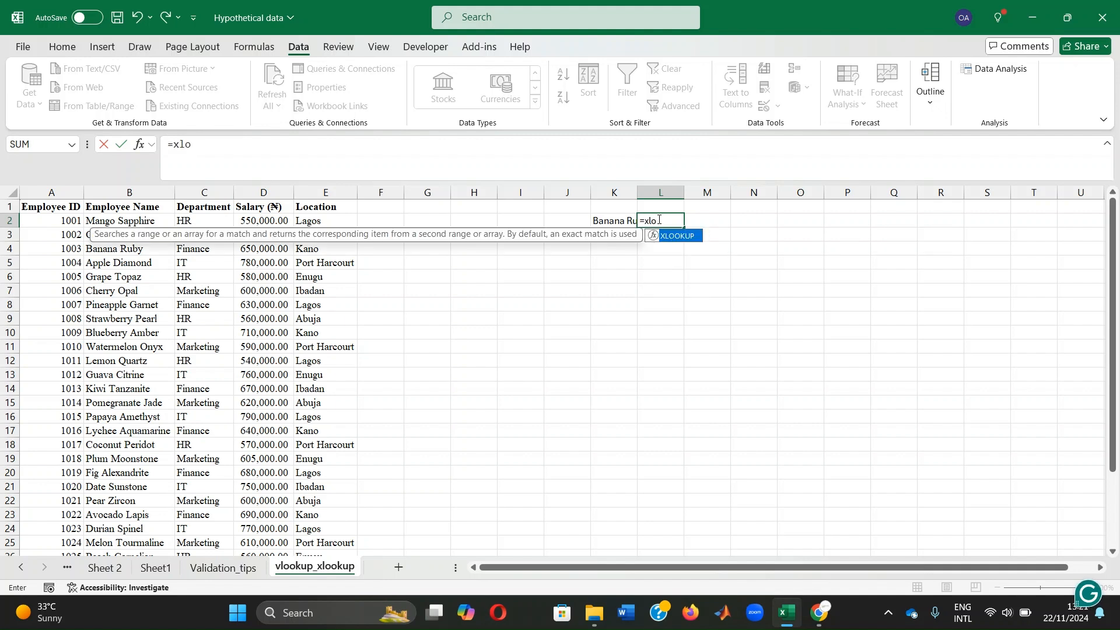
text(okup()
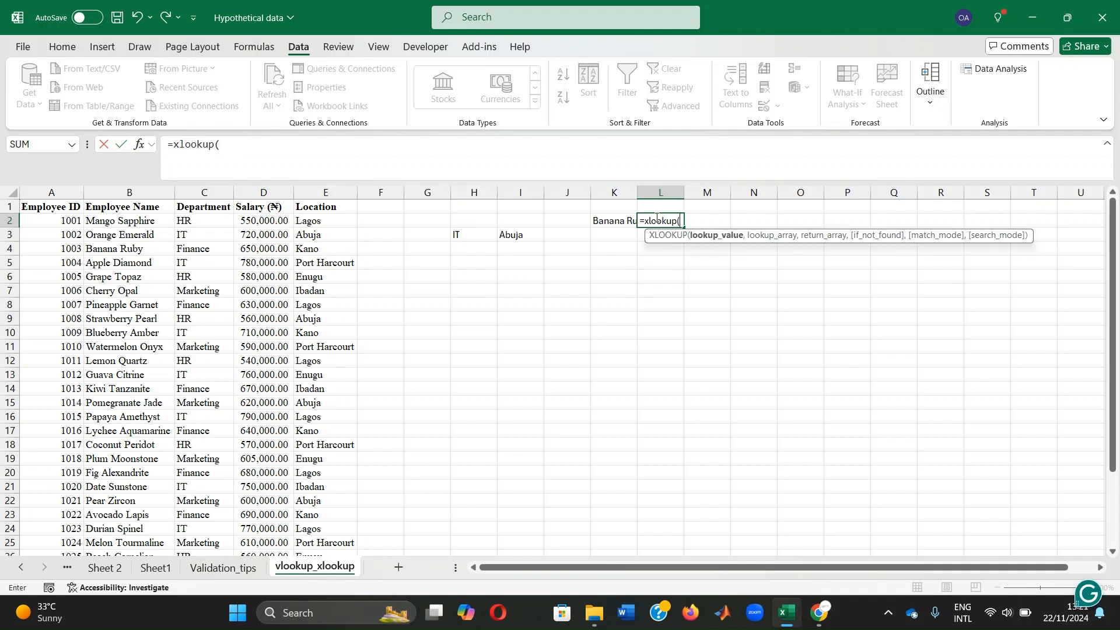
click(606, 222)
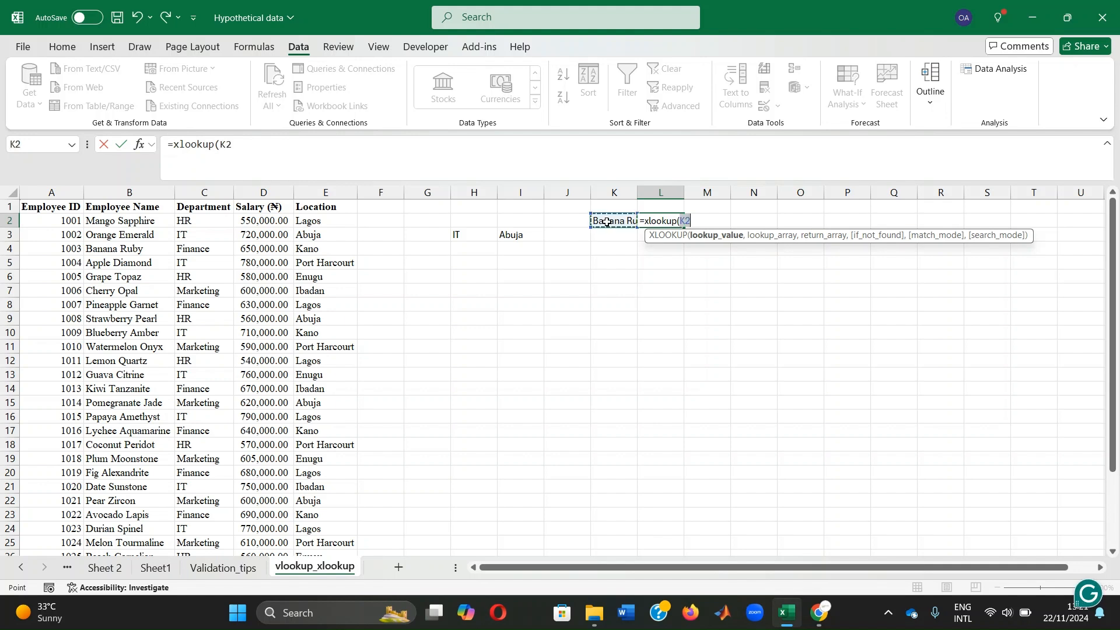
click(375, 145)
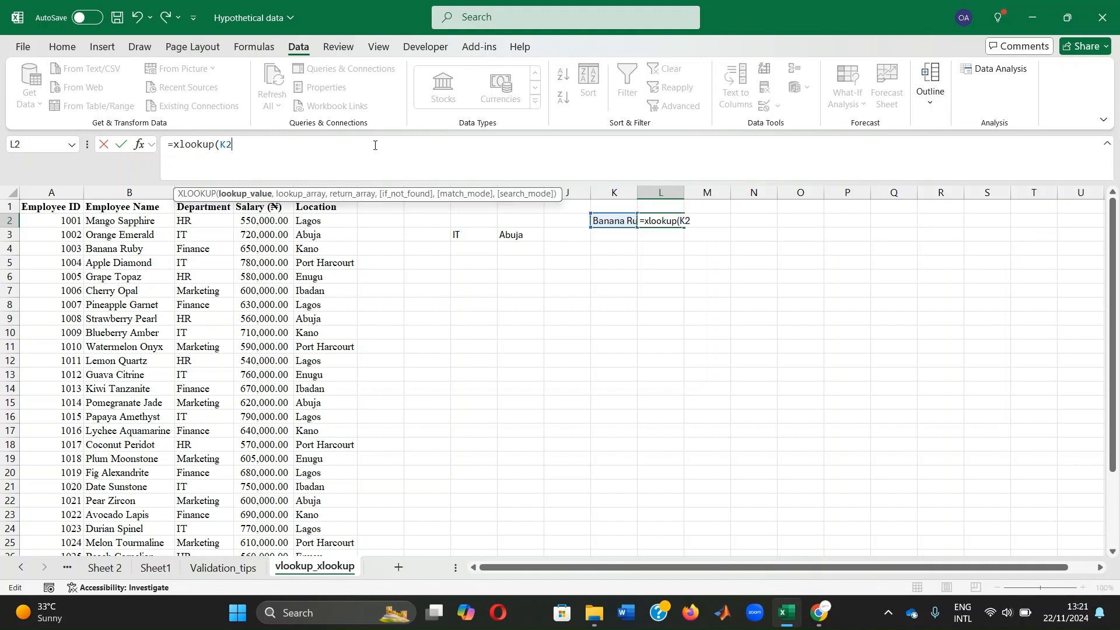
Step: Set the L2 XLOOKUP's lookup array to B2:B31 and its return array to the salaries in D2:D31
text(,)
drag(123, 220, 118, 543)
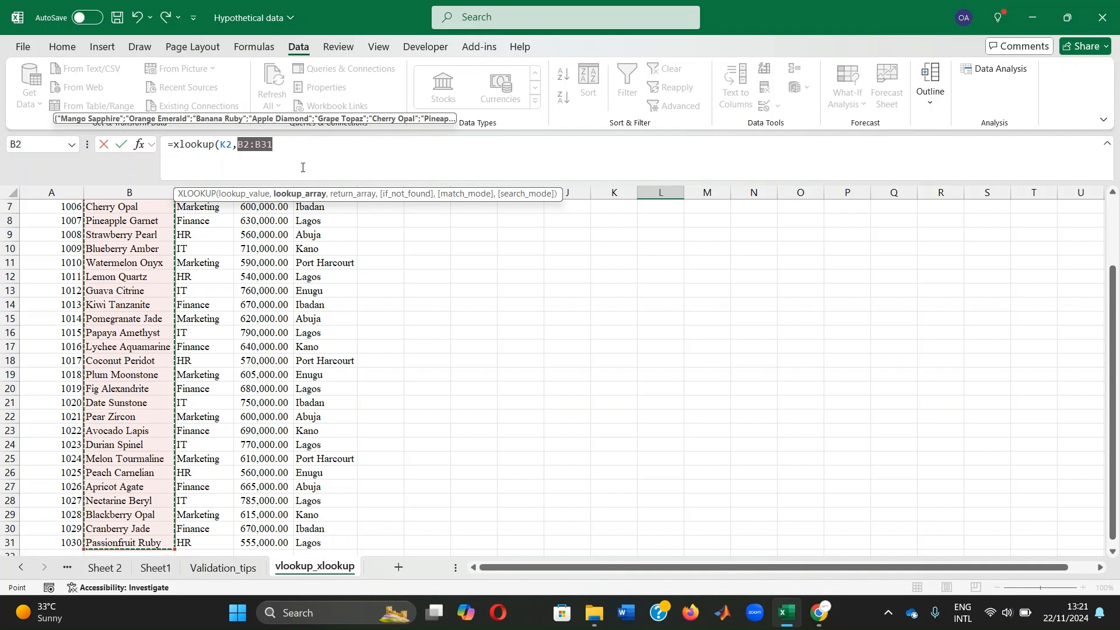
click(284, 146)
text(, E2:E33)
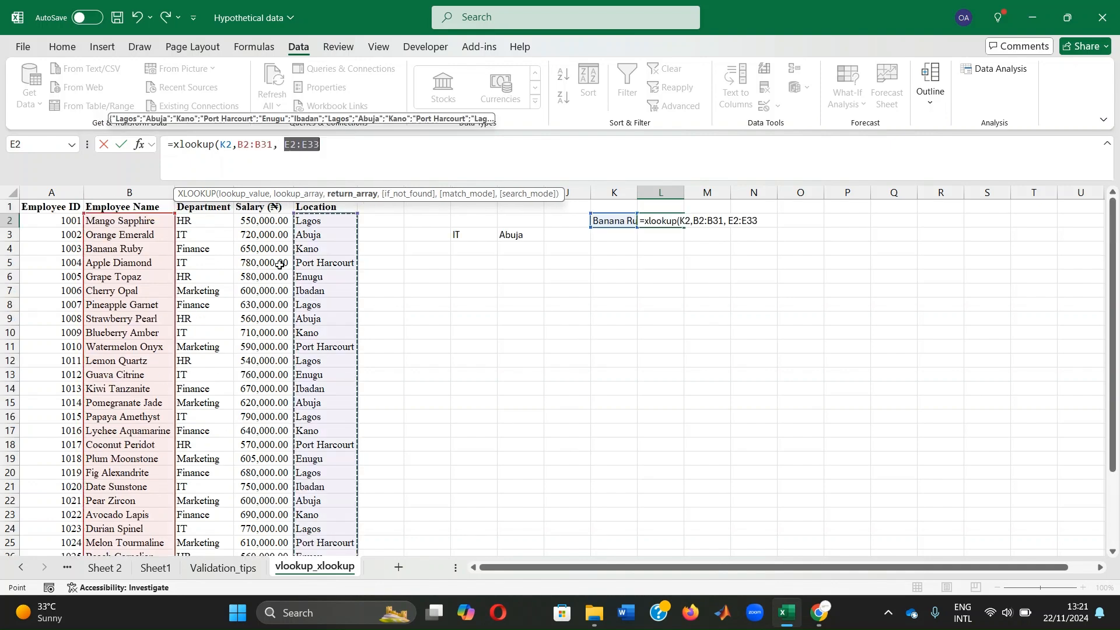
drag(267, 220, 269, 521)
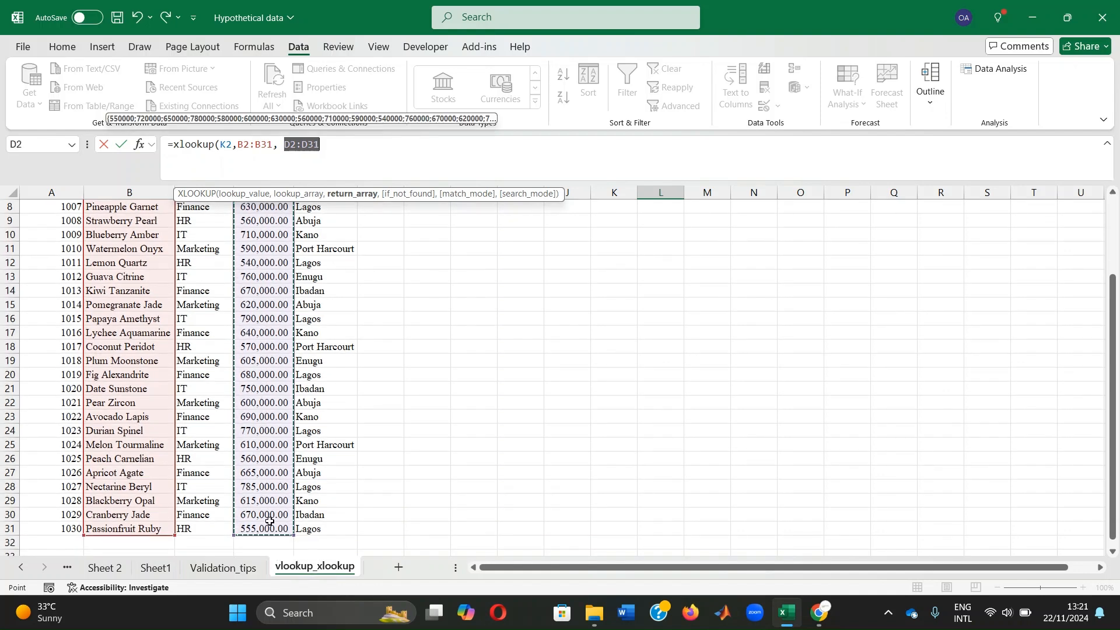
text(,)
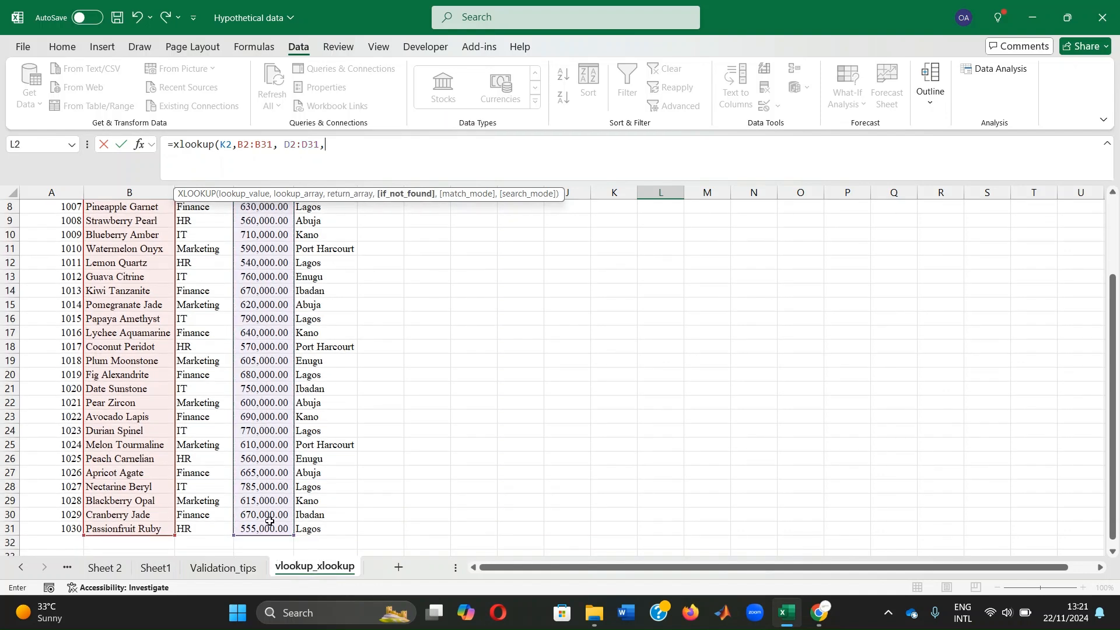
Step: Finish the L2 XLOOKUP with "Not found" as the if-not-found text and enter the formula
text("")
click(328, 145)
text(Not found)
key(Return)
scroll(665, 242, up, 1)
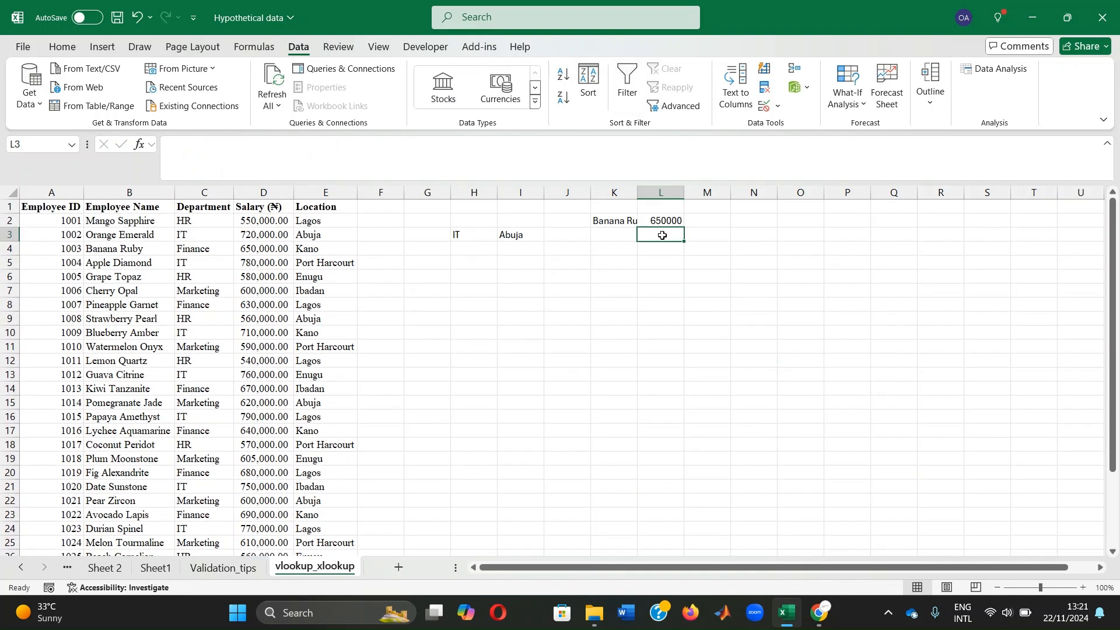
Step: Choose the fifth employee name from the drop-down in K2 to test the salary lookup
click(611, 223)
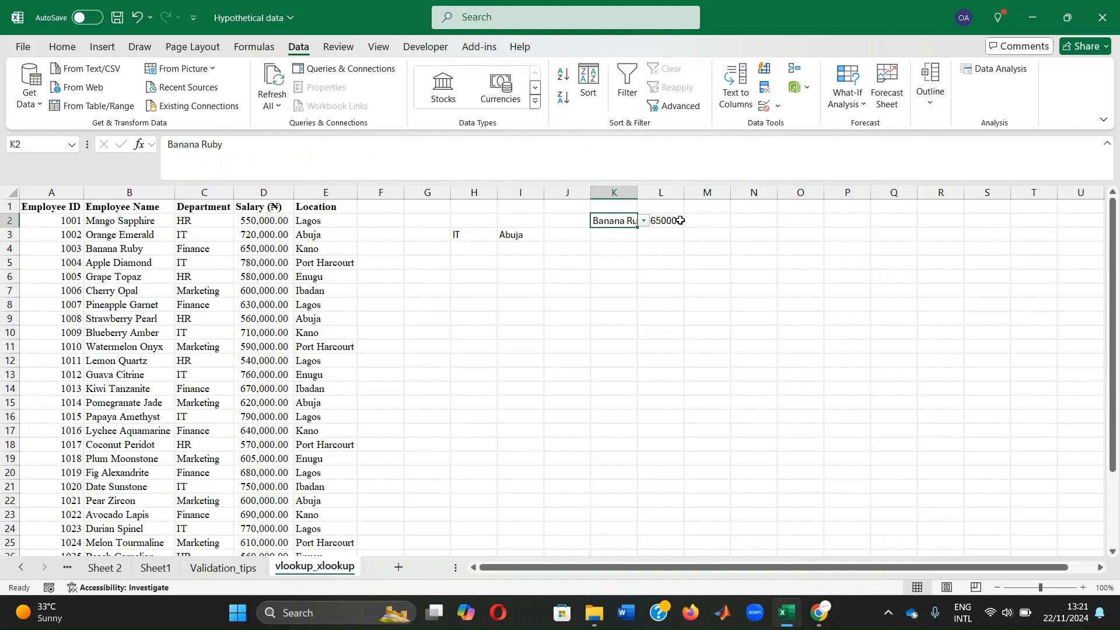
click(645, 222)
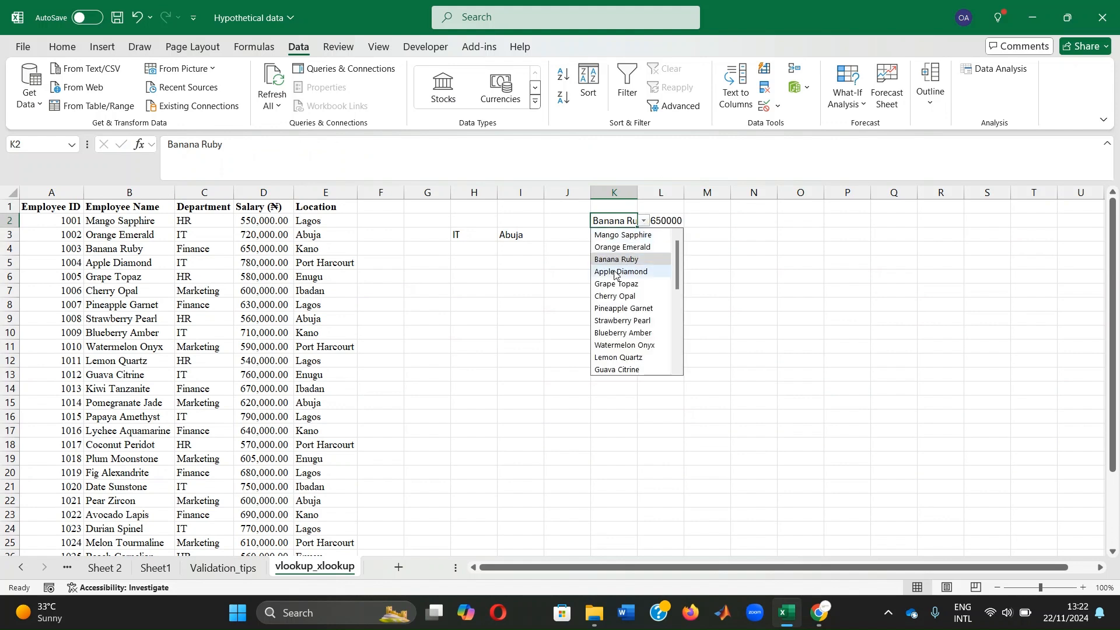
click(615, 284)
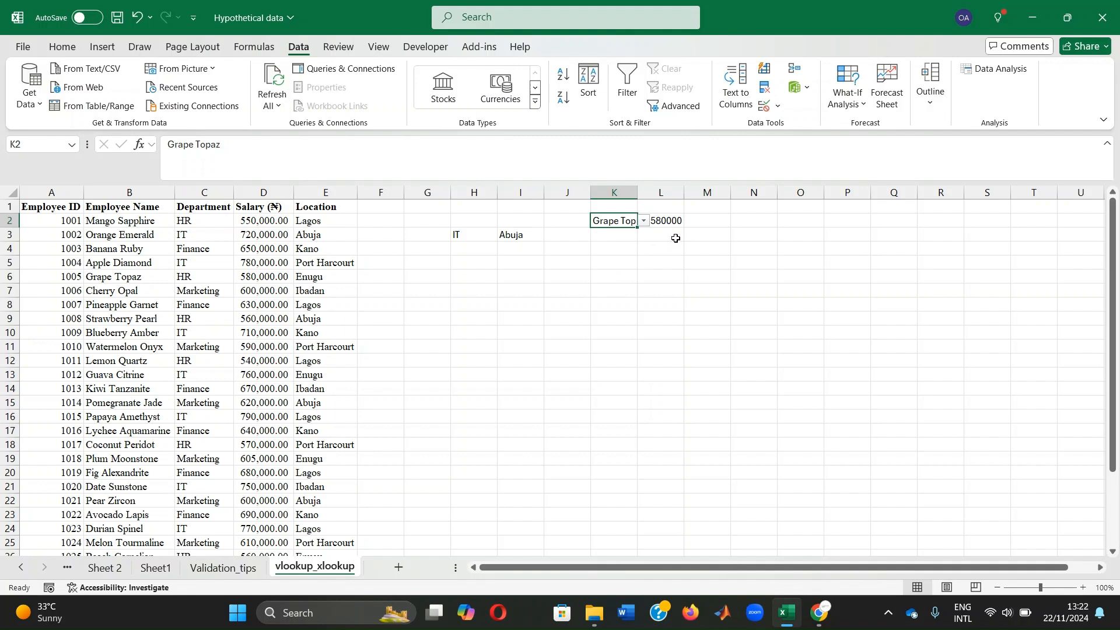
Step: Begin an XLOOKUP formula in M2 with K2 as the lookup value and B2:B31 as the lookup array
click(701, 220)
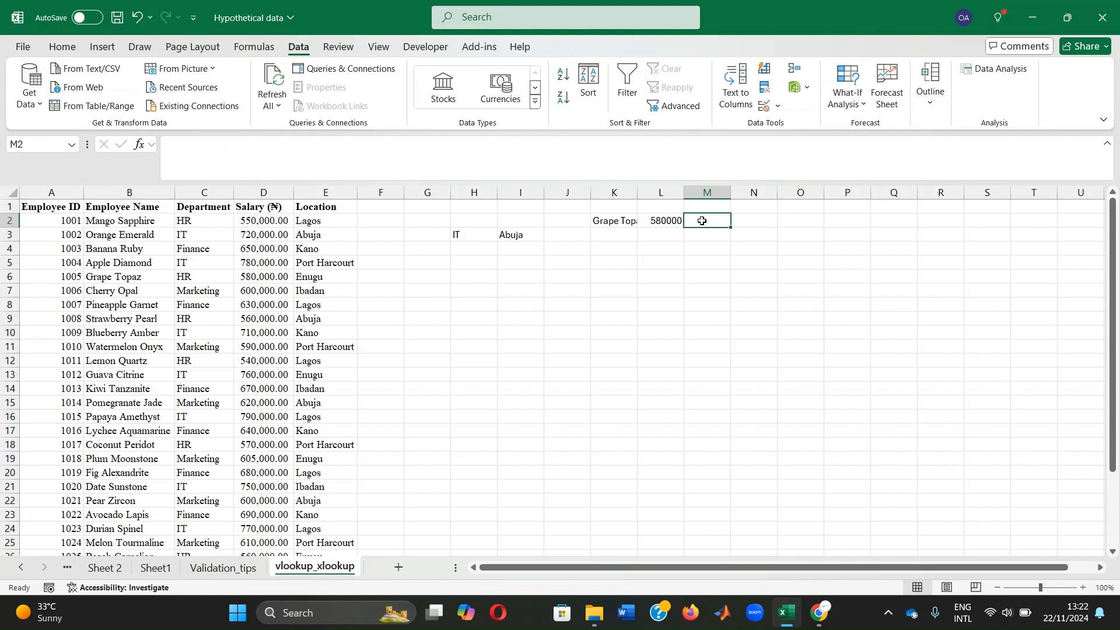
text(=)
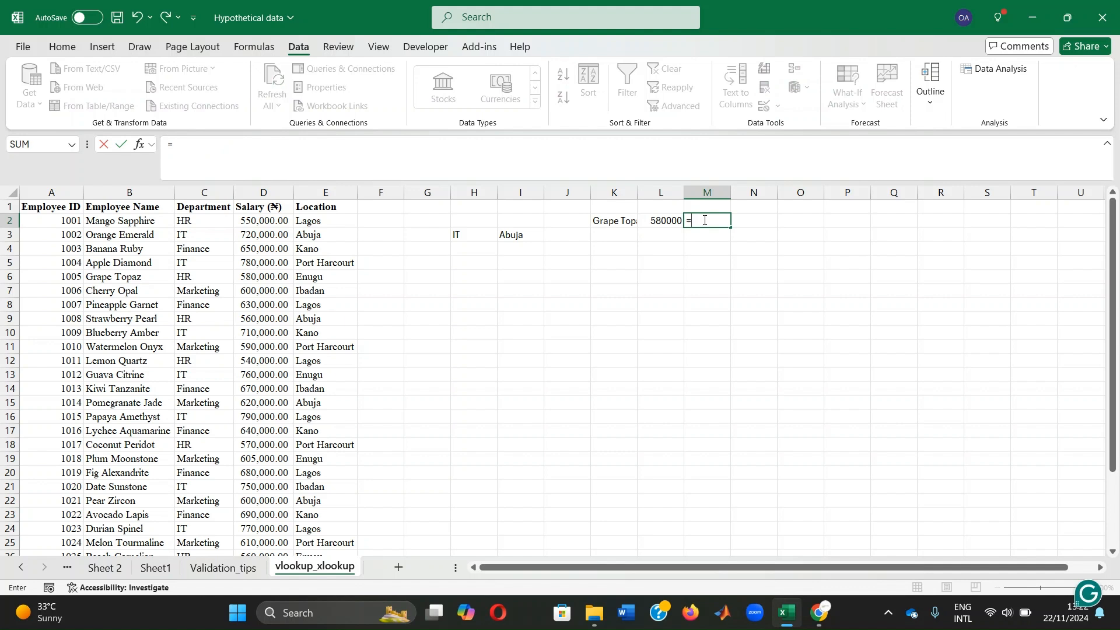
text(xlook)
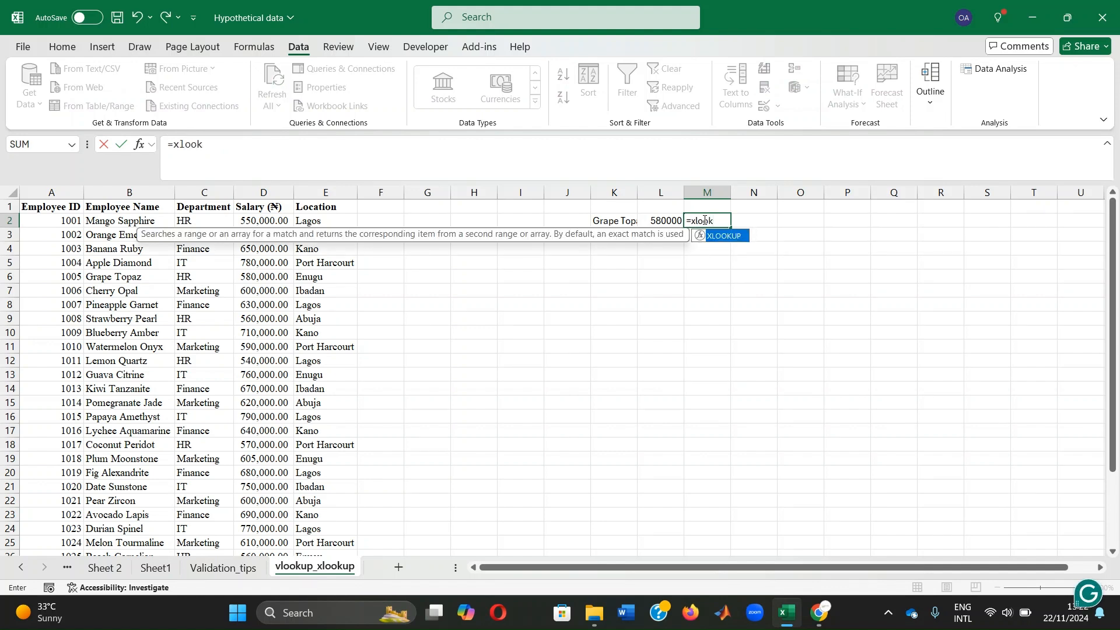
text(up()
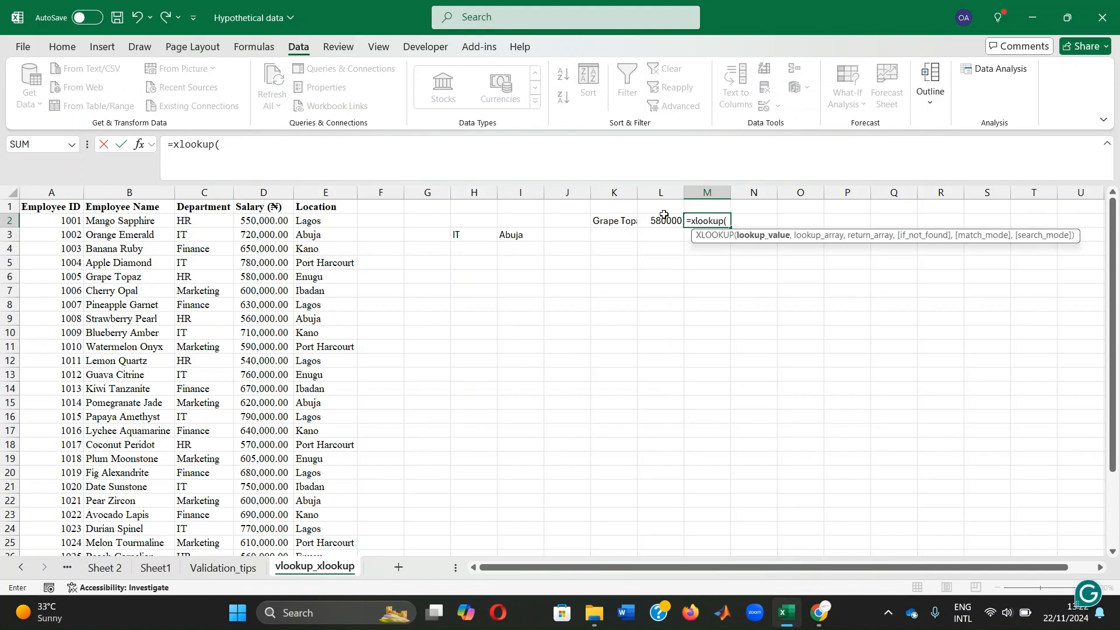
click(621, 220)
text(,)
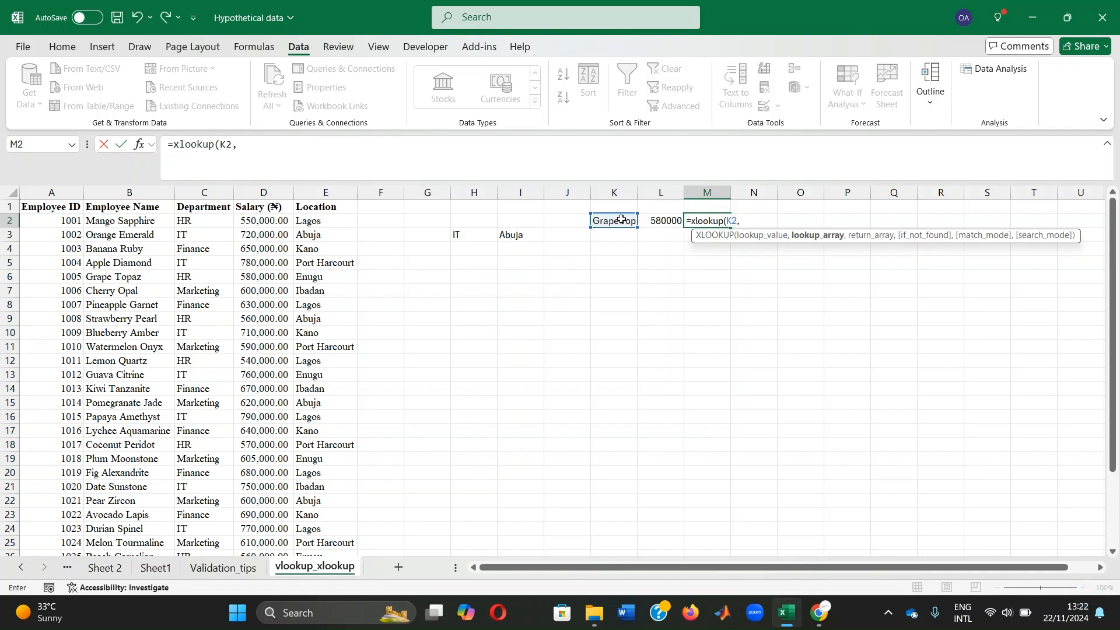
drag(132, 220, 124, 527)
text(,)
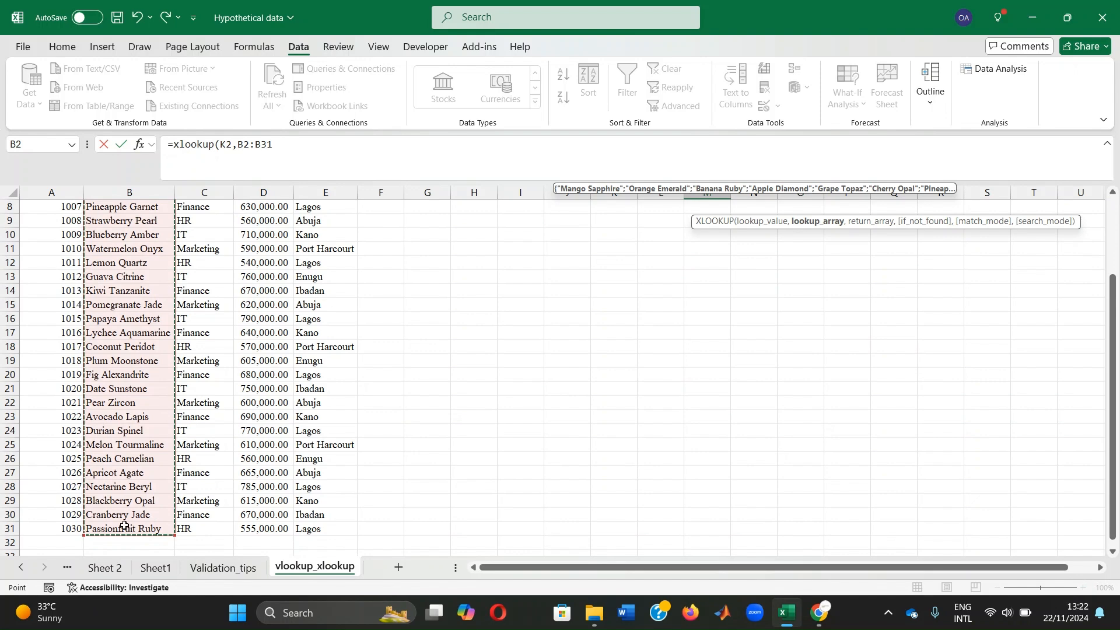
Step: Complete the M2 XLOOKUP with the locations in E2:E31 as the return array and "Not found" as the if-not-found text
scroll(323, 336, up, 3)
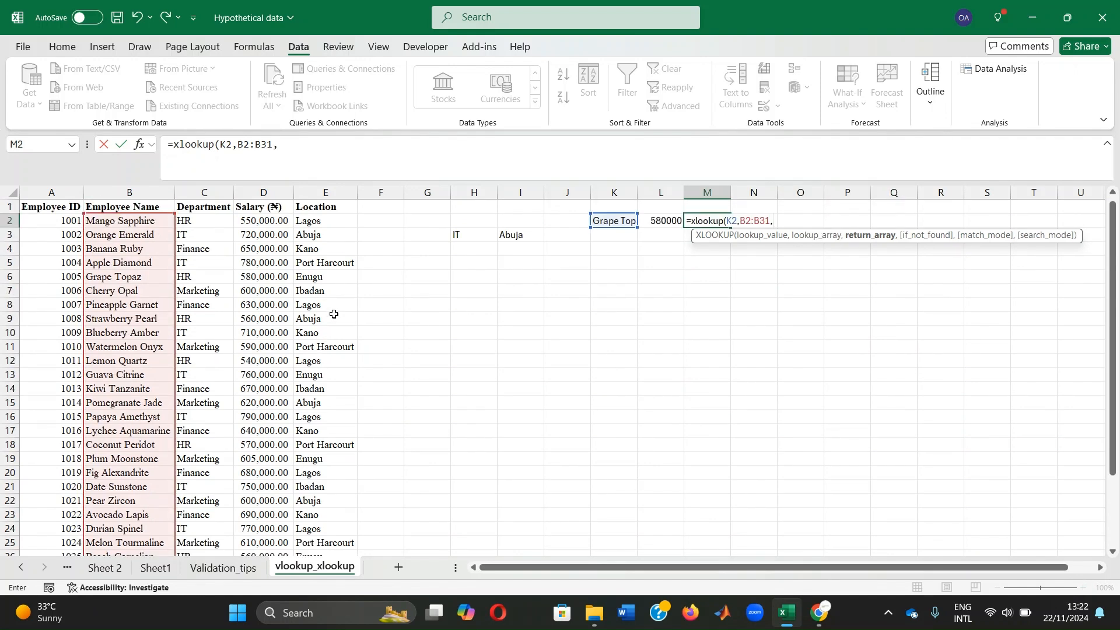
drag(315, 219, 324, 542)
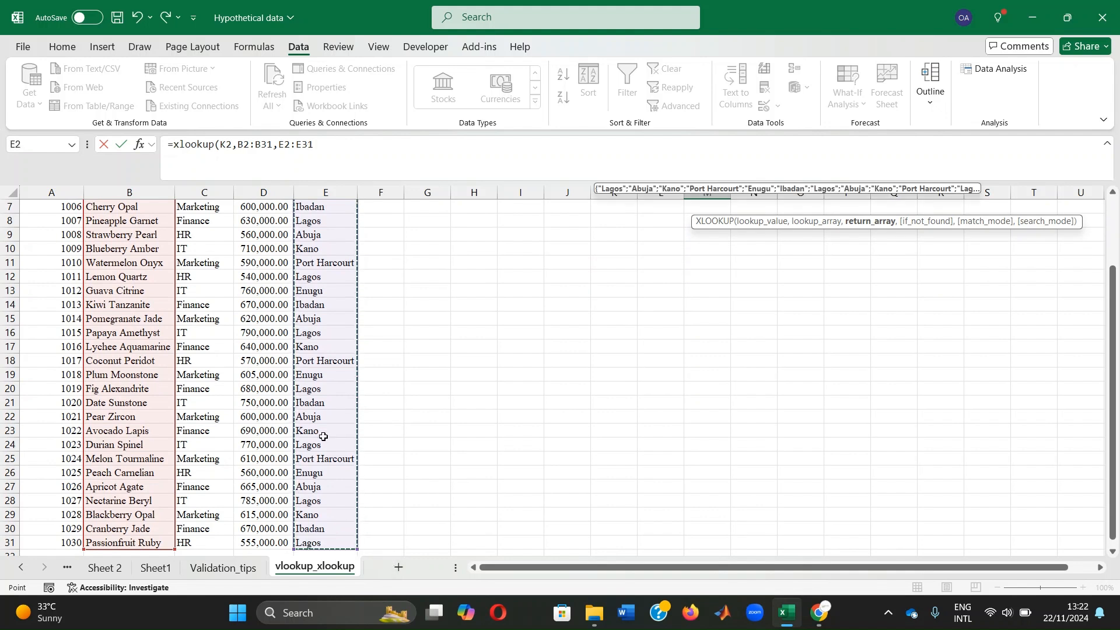
click(330, 154)
text(, "")
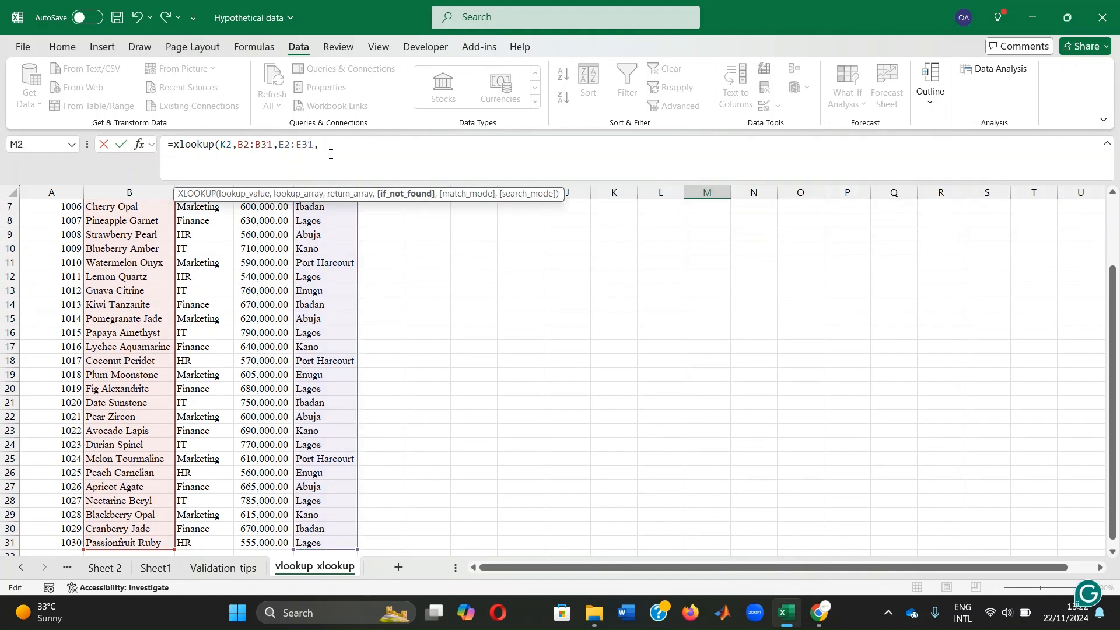
key(Left)
text(Not found))
key(Return)
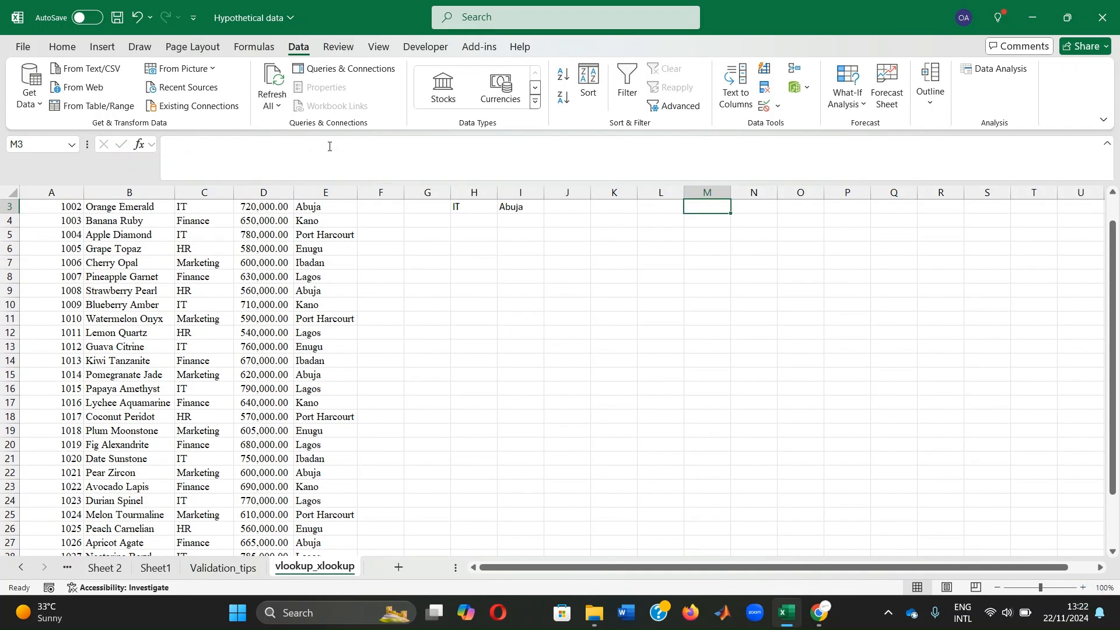
scroll(997, 108, up, 2)
scroll(723, 251, up, 1)
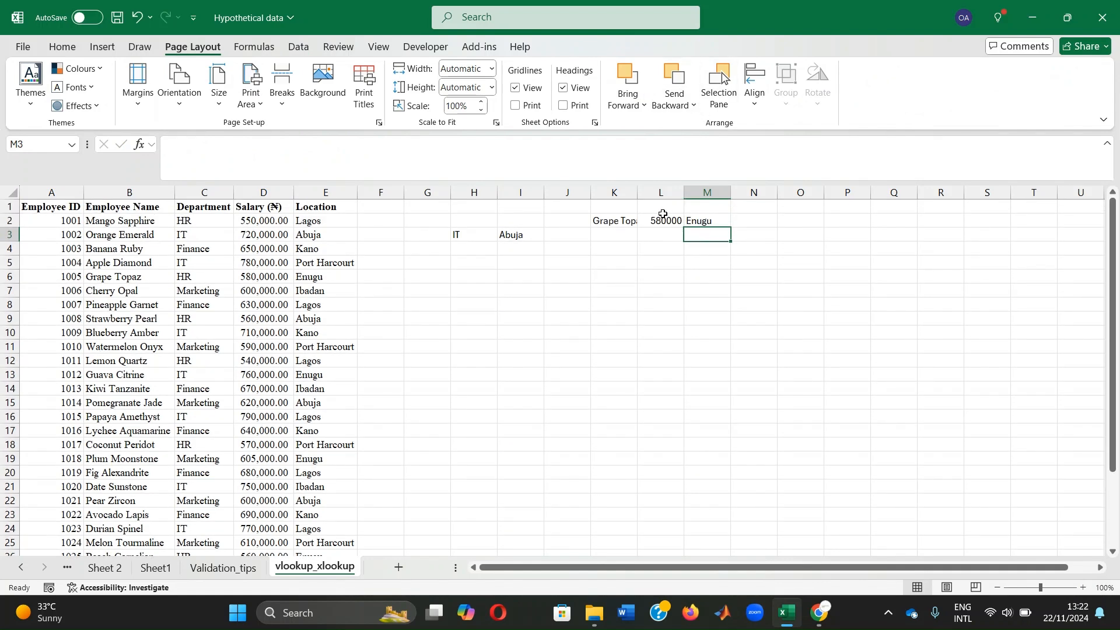
Step: Choose the eleventh employee name from the drop-down in K2 to test the salary and location lookups
click(615, 221)
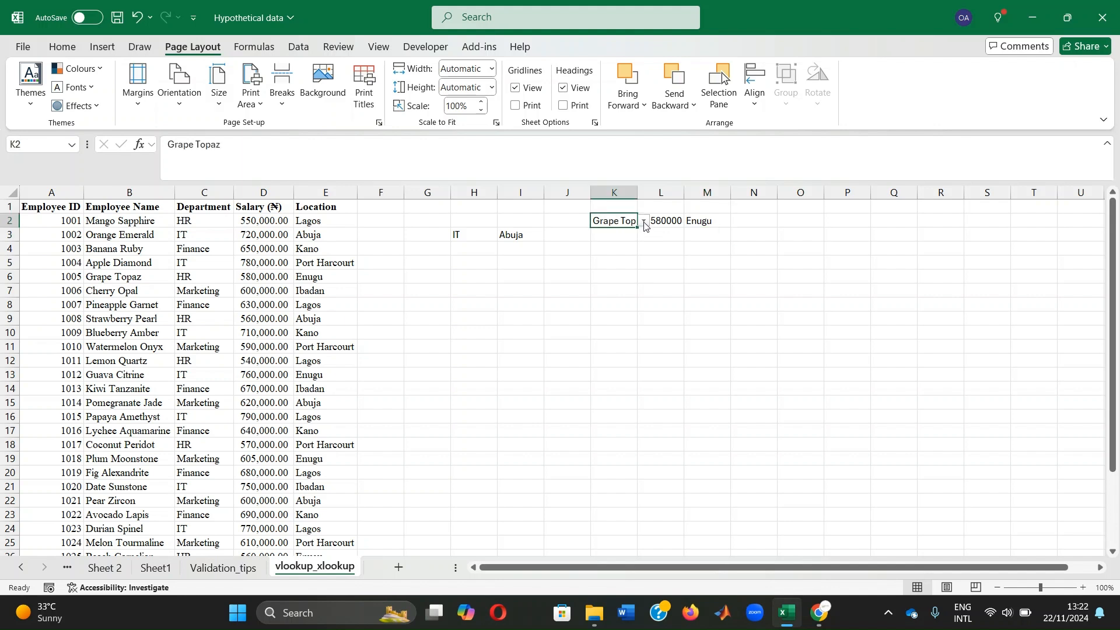
click(644, 221)
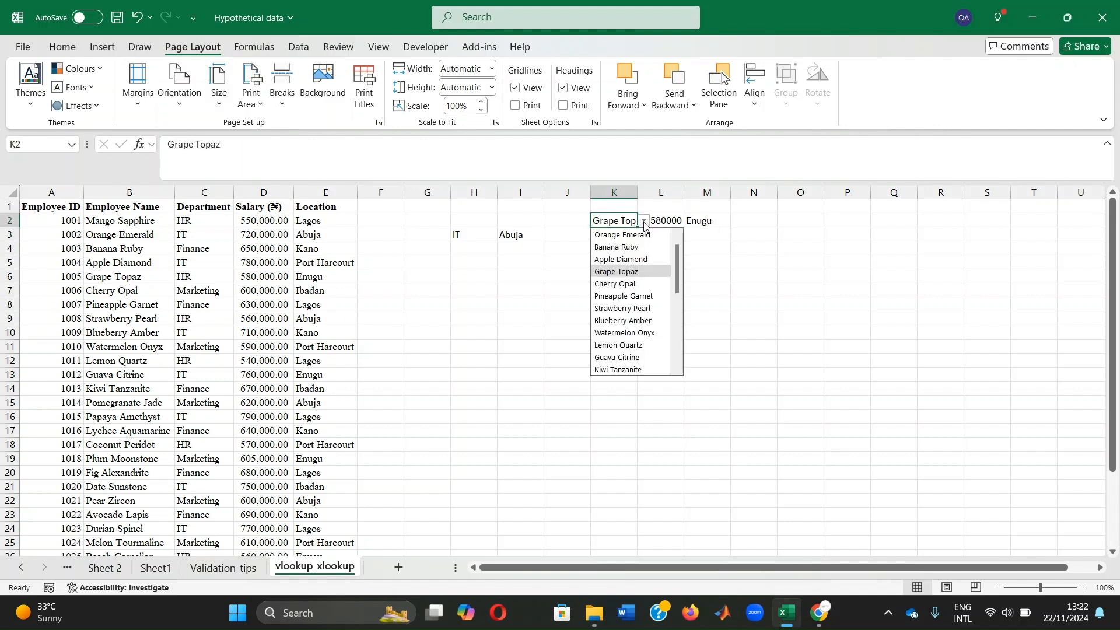
click(616, 345)
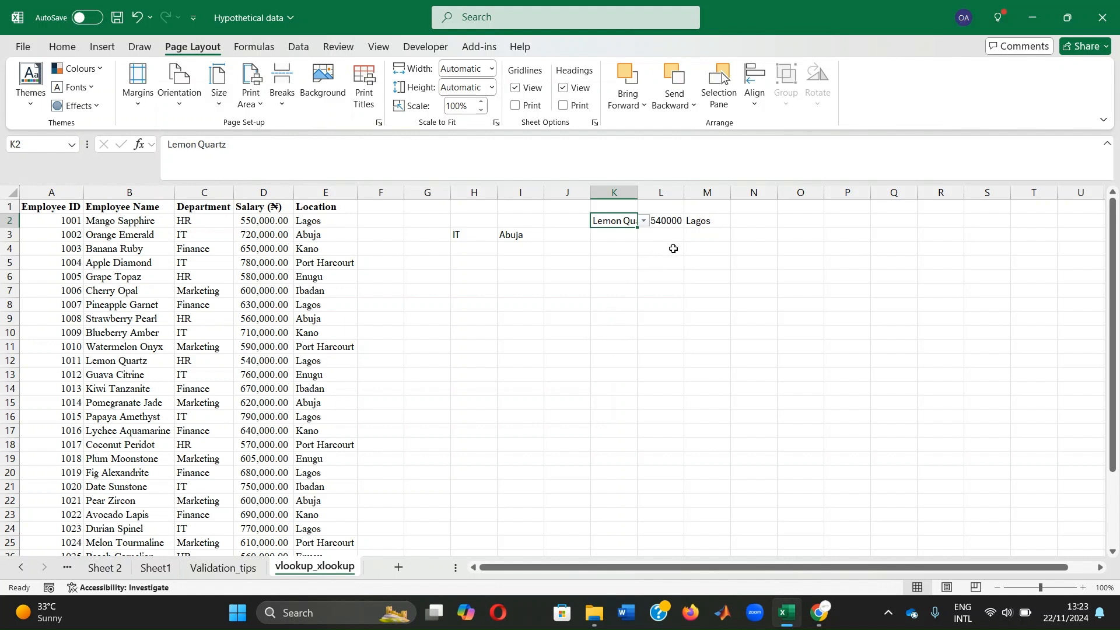
click(722, 260)
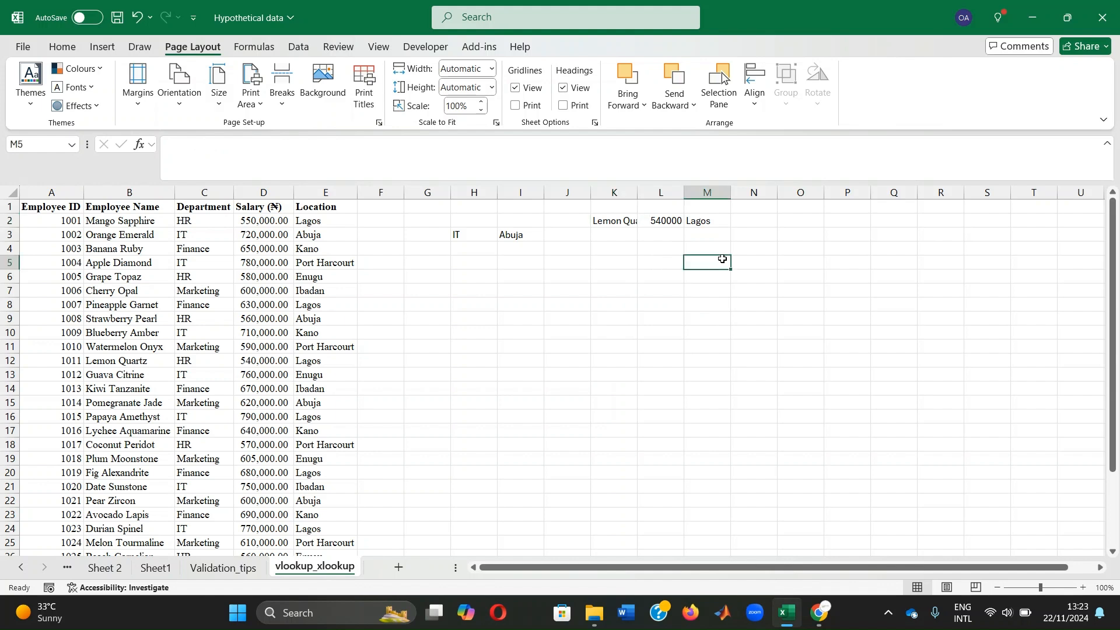